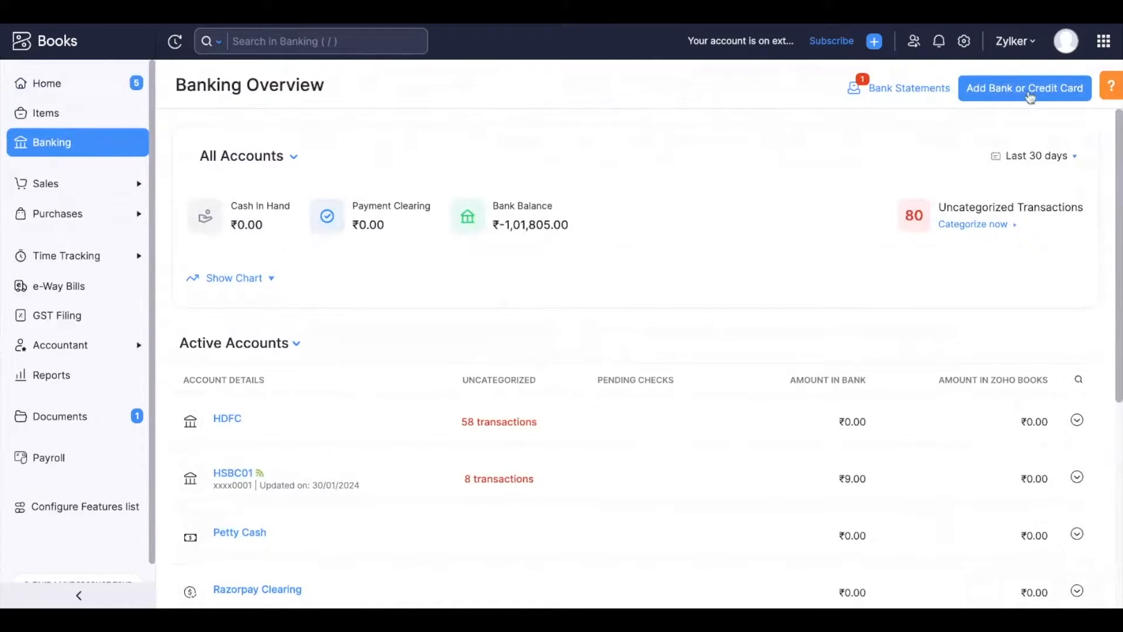
Open the form for adding a bank account manually.
click(1008, 95)
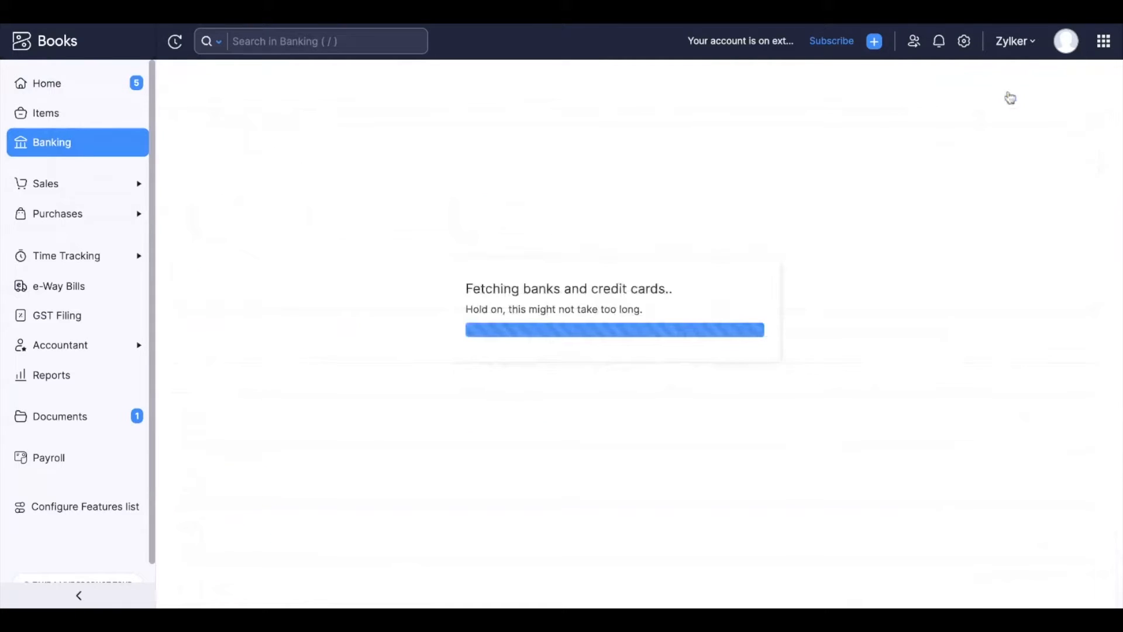
scroll(726, 377, down, 1)
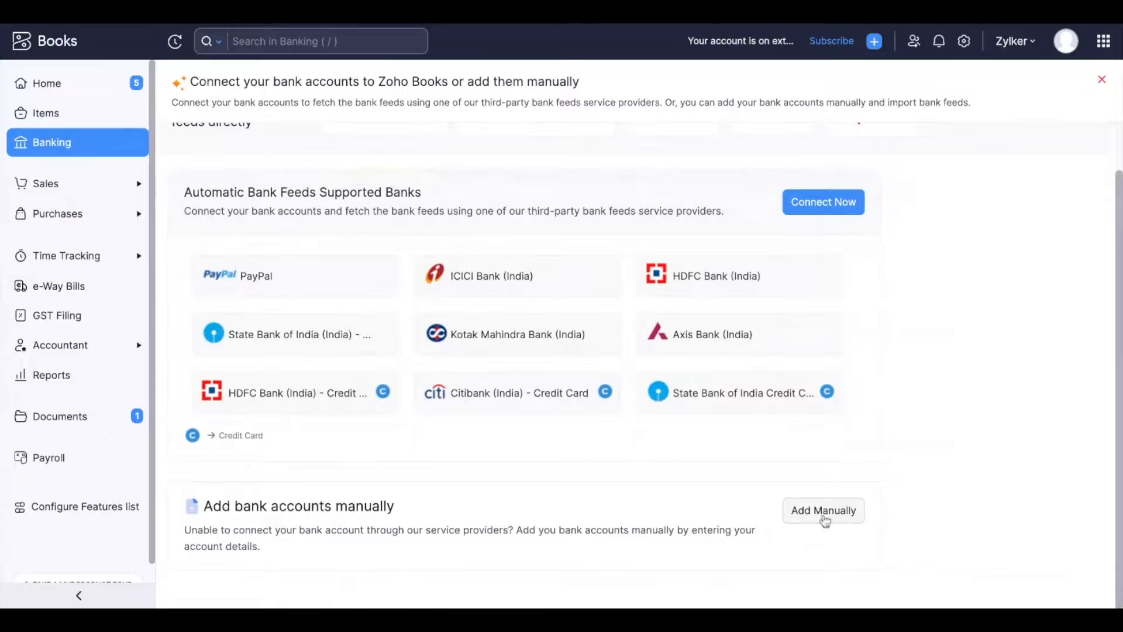
click(830, 515)
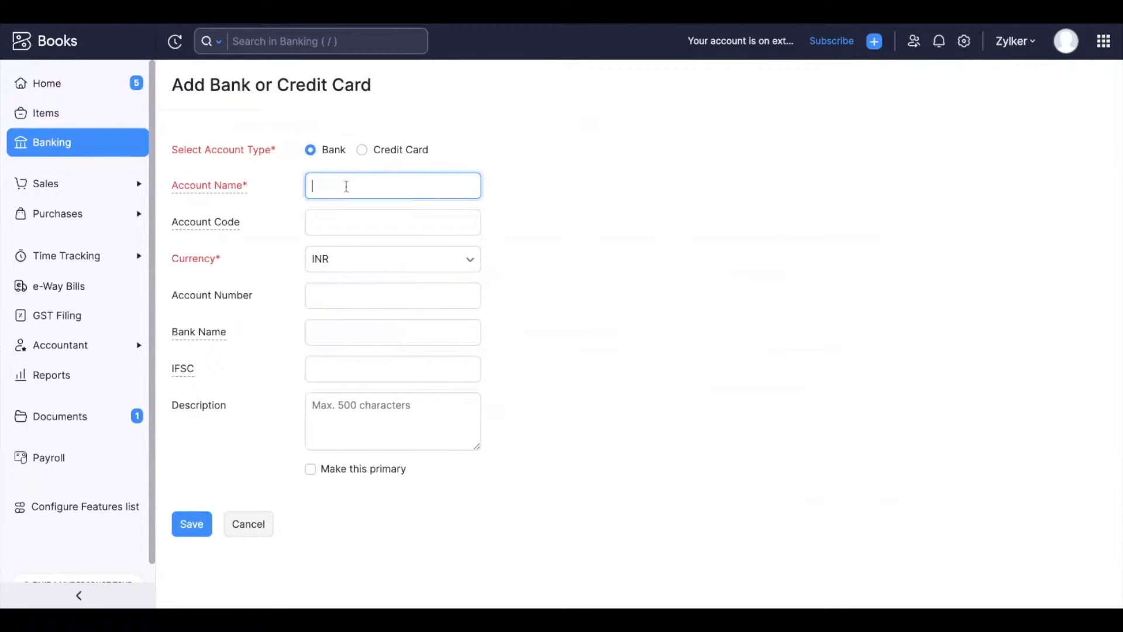
Browse the currency list and keep INR as the account currency.
click(342, 263)
scroll(357, 383, down, 3)
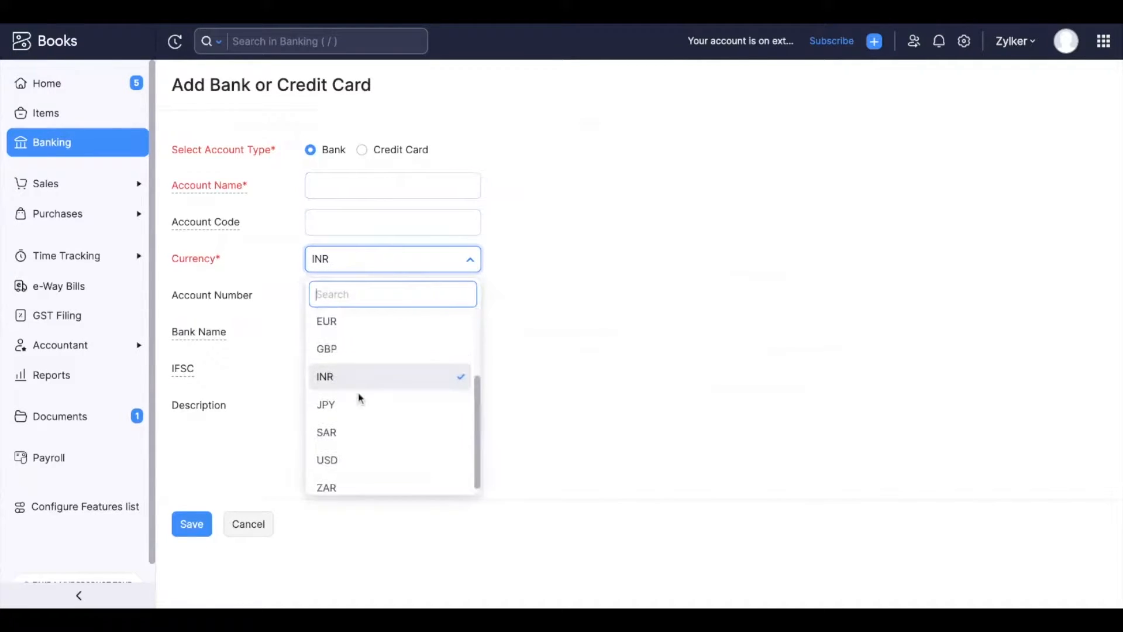
scroll(358, 396, up, 1)
click(336, 416)
click(319, 379)
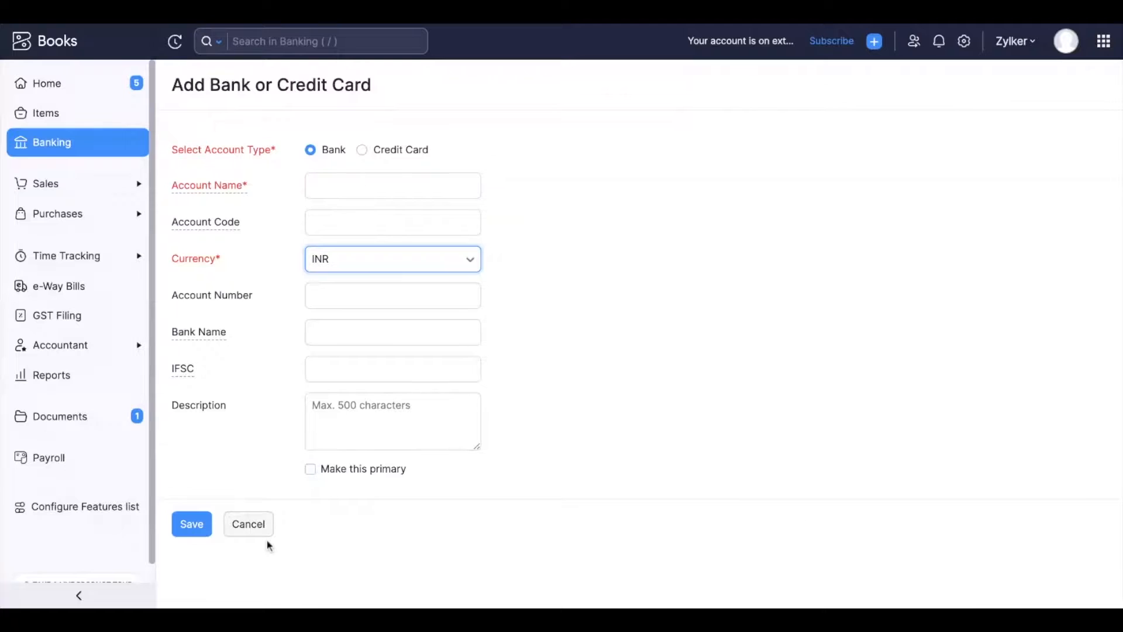
Switch the account type to Credit Card, then cancel the form.
click(363, 150)
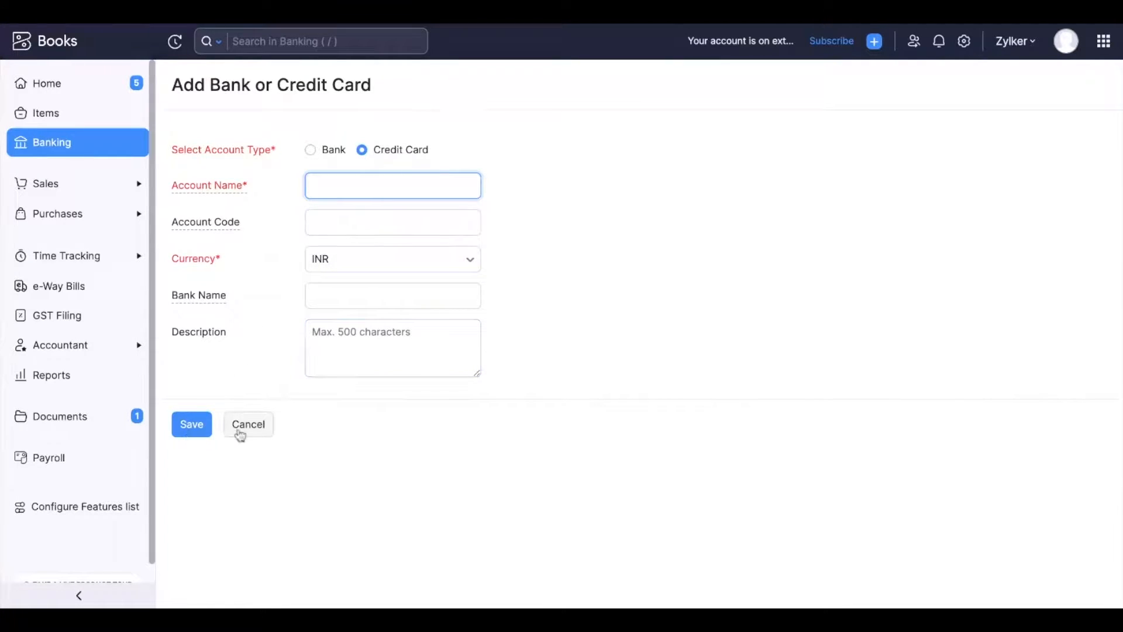
click(248, 431)
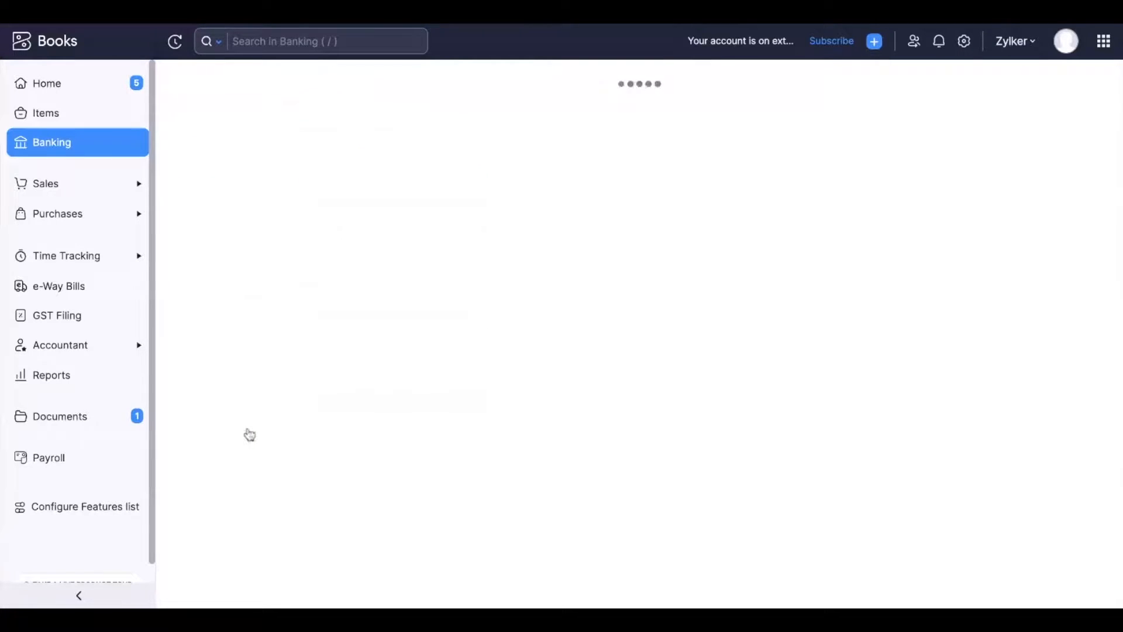
Scroll through the list of active bank accounts on the banking overview.
scroll(261, 353, down, 2)
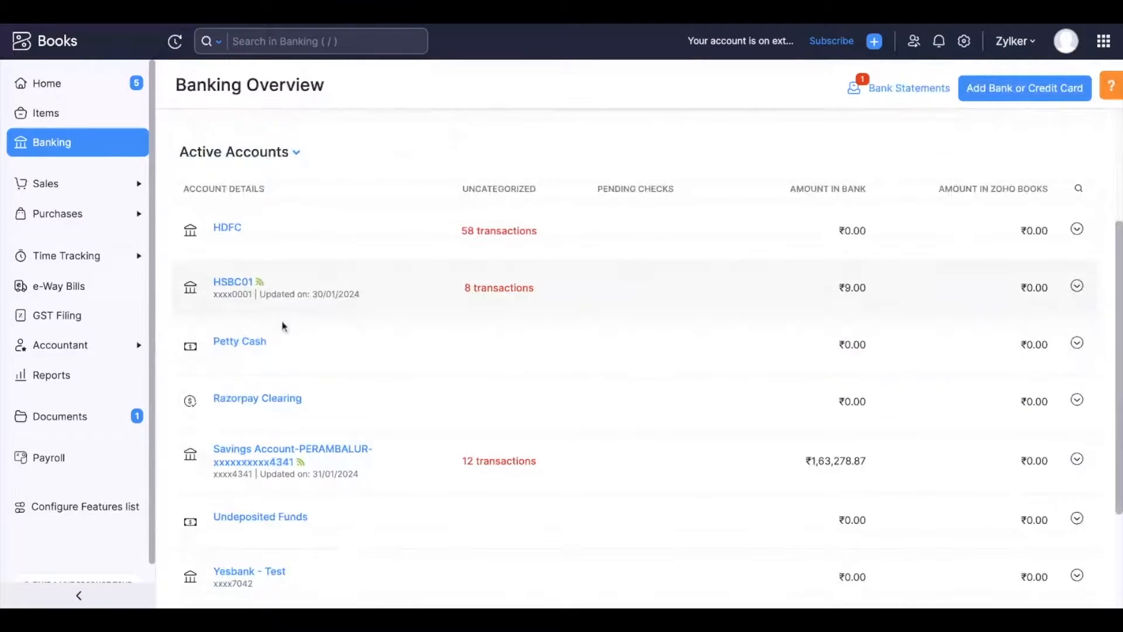
scroll(293, 439, down, 1)
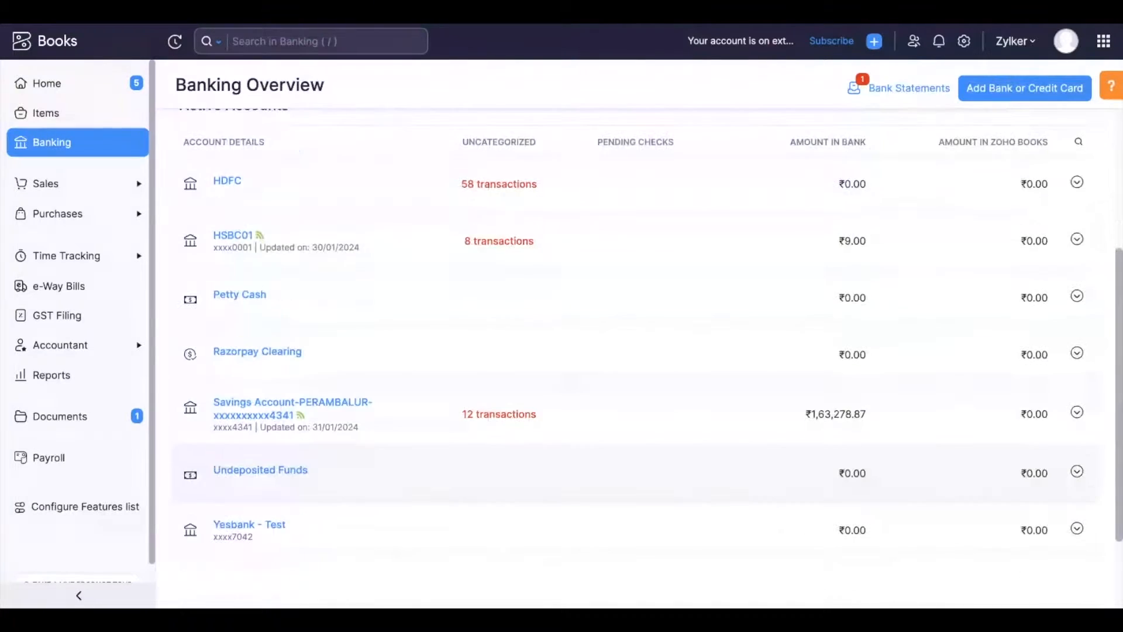
scroll(303, 394, up, 1)
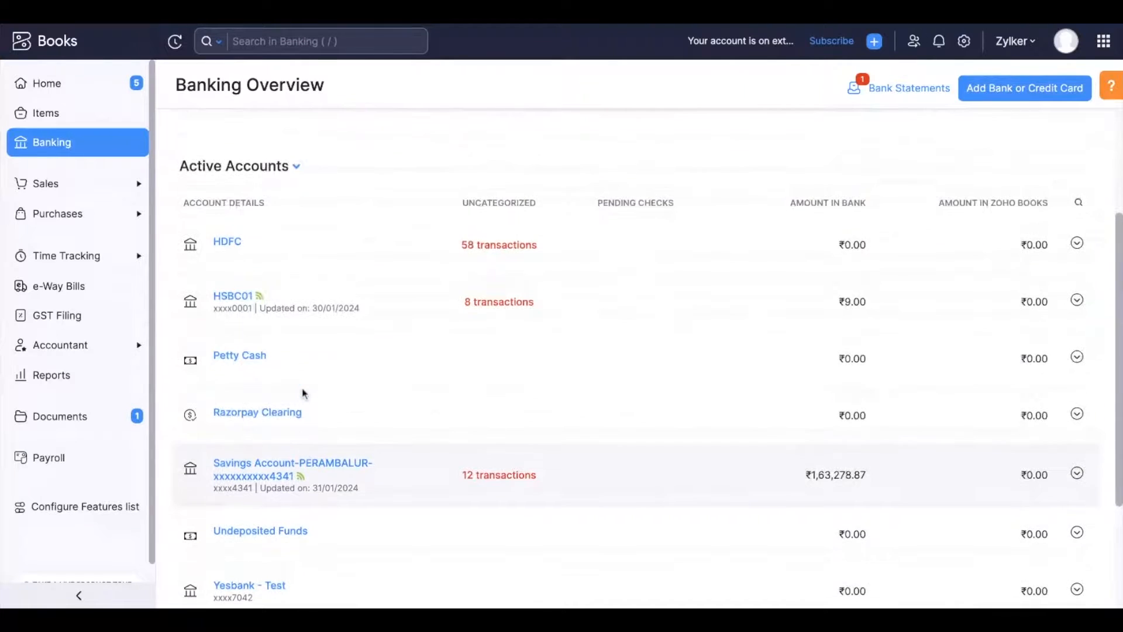
scroll(514, 346, down, 1)
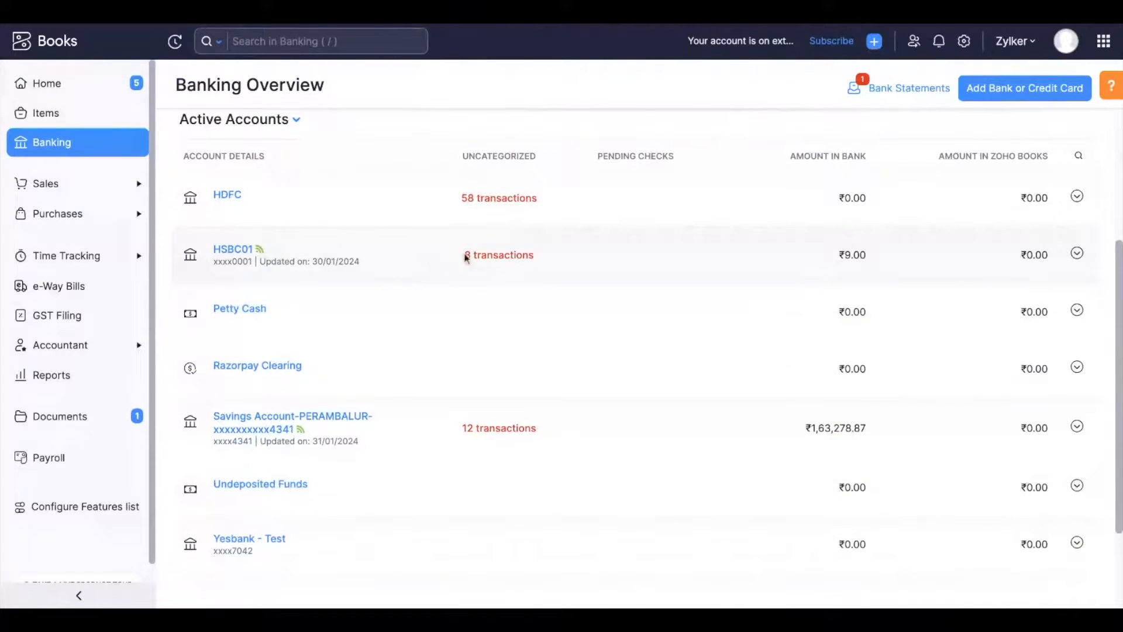
Open the HSBC01 account's uncategorized transactions, return to the overview and review the account's options.
click(487, 257)
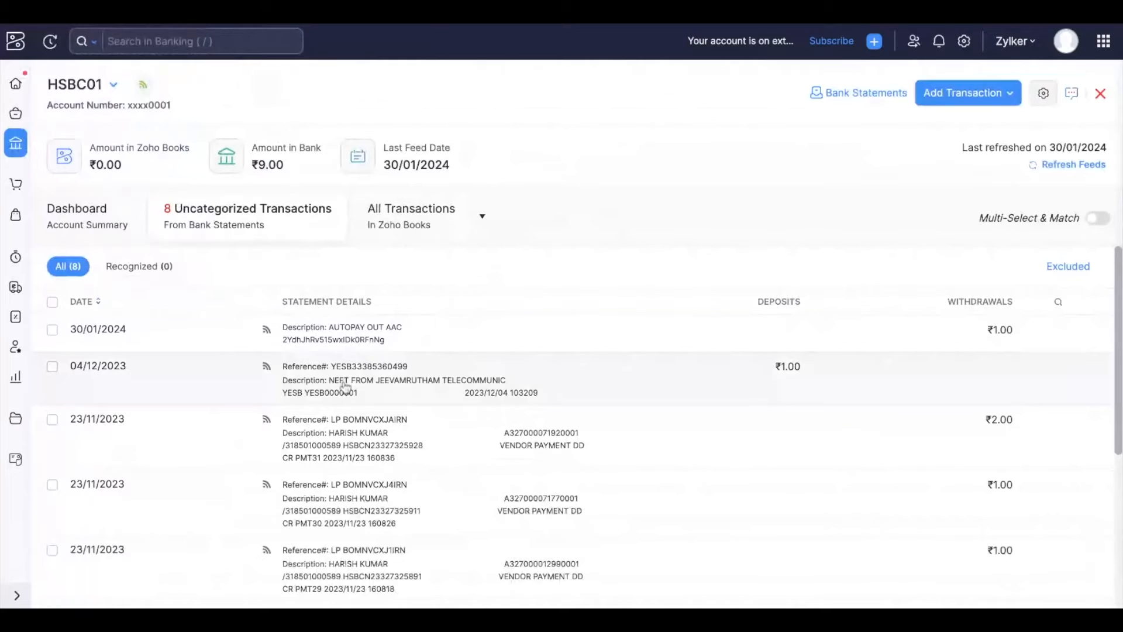
scroll(346, 388, up, 1)
click(17, 144)
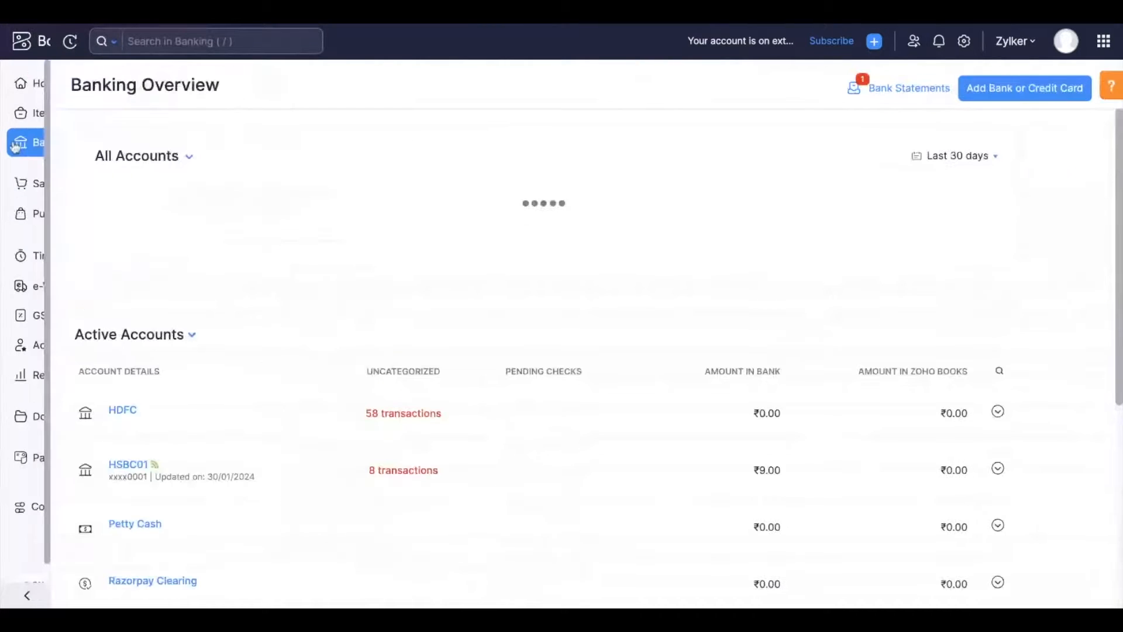
scroll(421, 374, down, 2)
scroll(520, 463, down, 1)
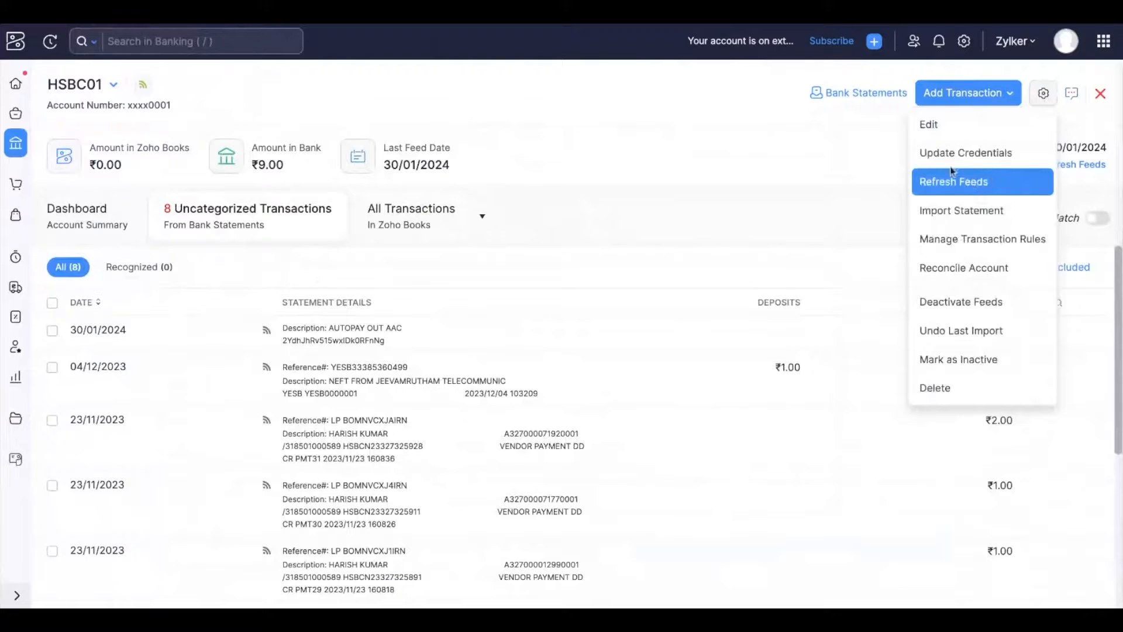
click(975, 214)
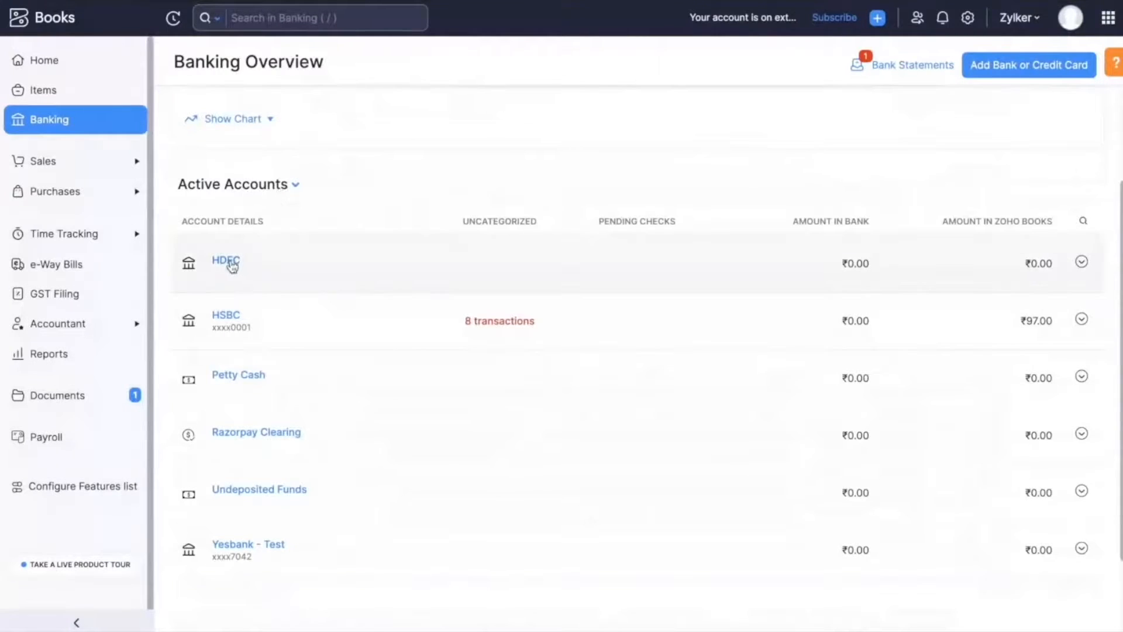
click(231, 263)
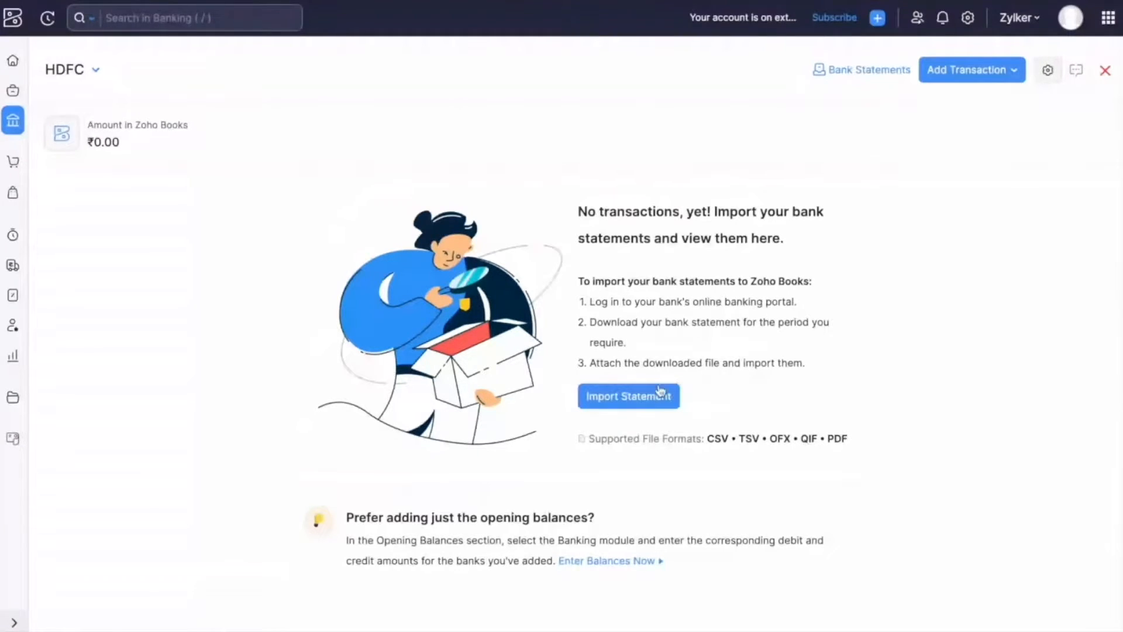
click(631, 403)
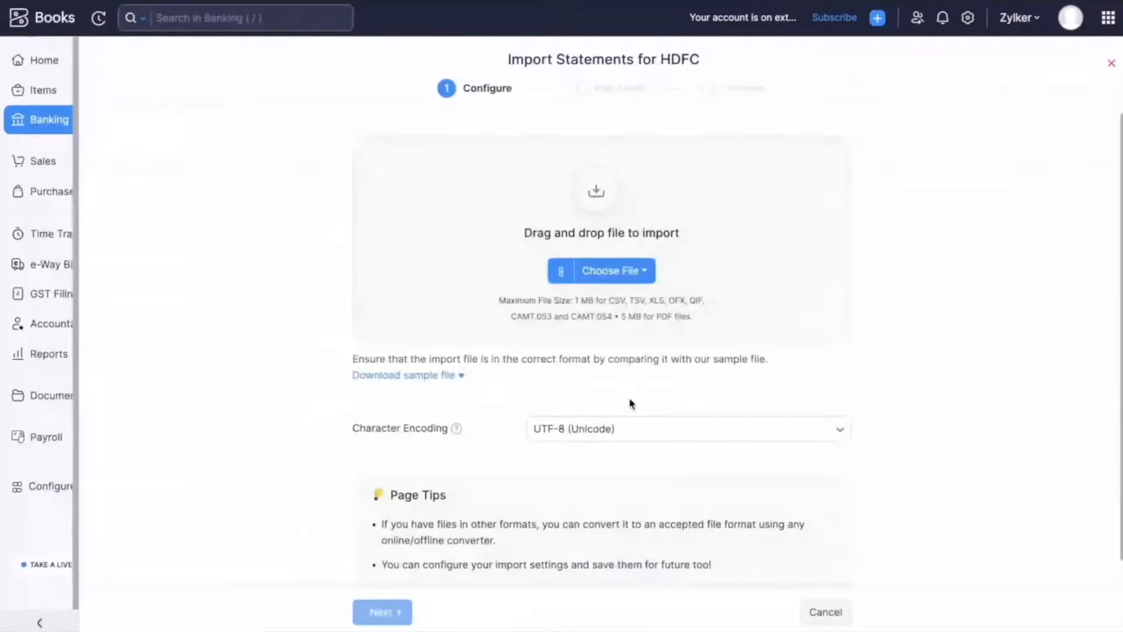
click(641, 273)
click(673, 307)
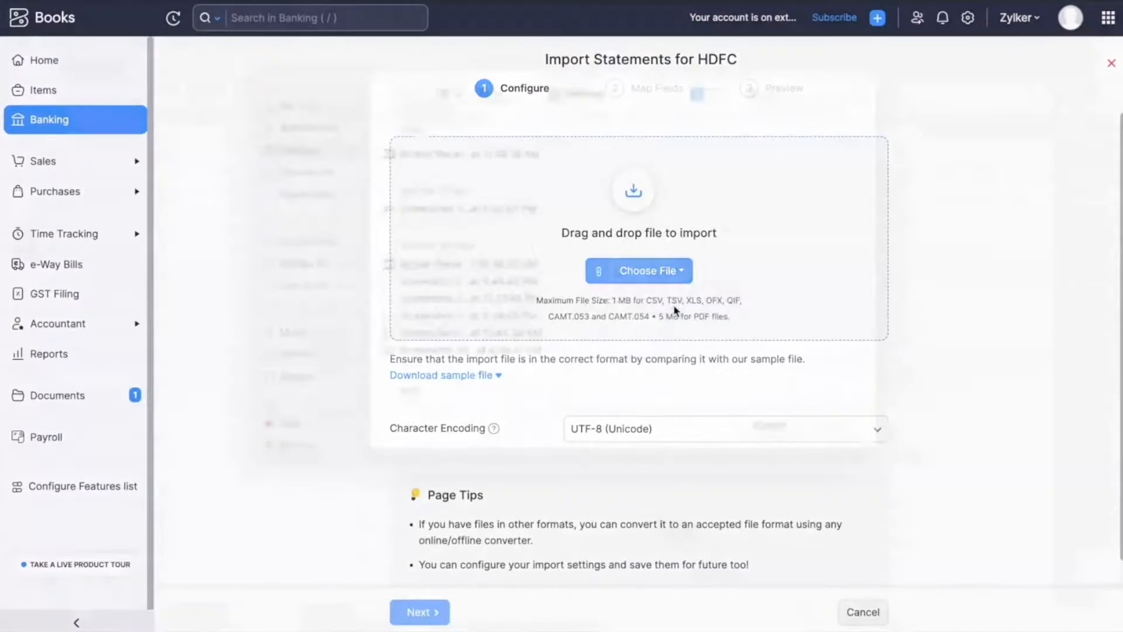
click(311, 222)
click(508, 177)
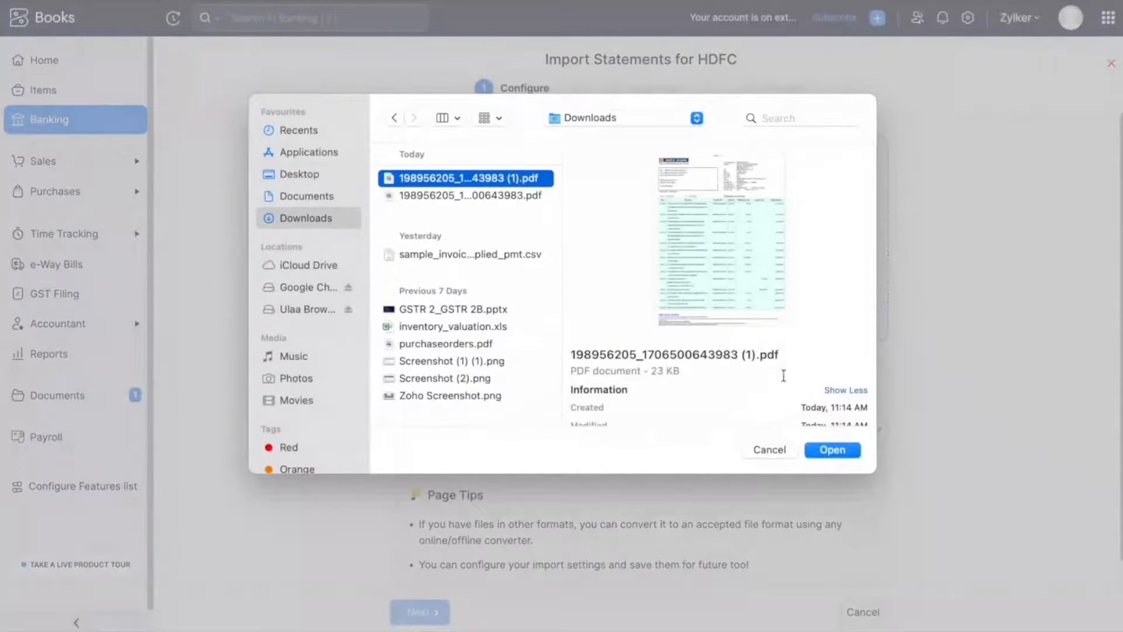
click(826, 448)
Set the bank name to HDFC Bank, India, accept the terms and import the statement.
click(761, 241)
text(hdfc)
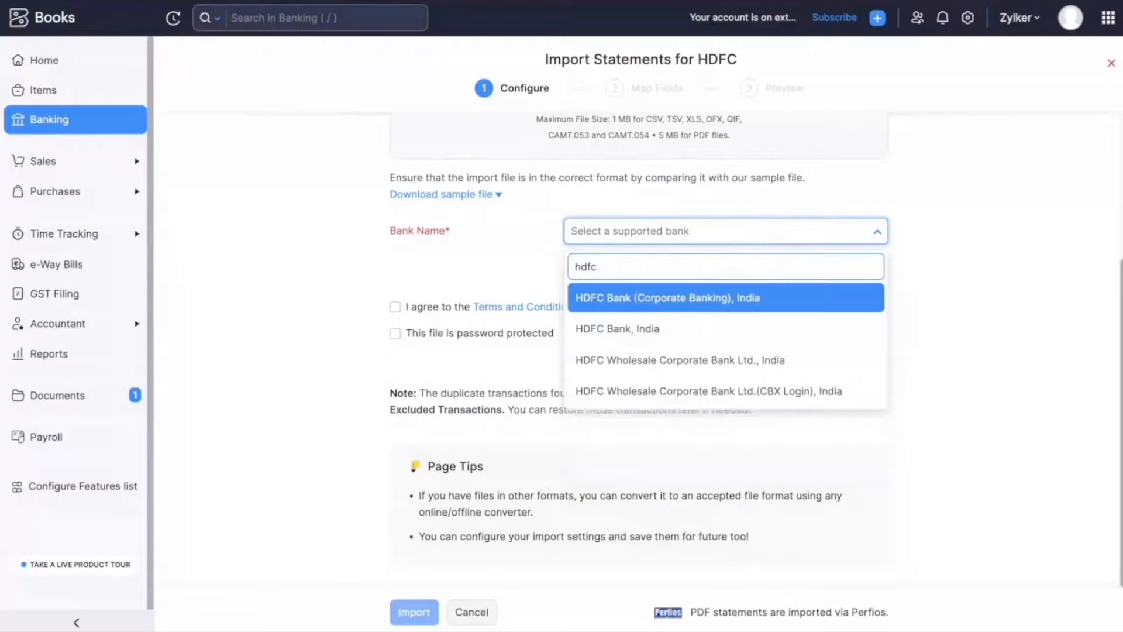
click(682, 338)
click(395, 307)
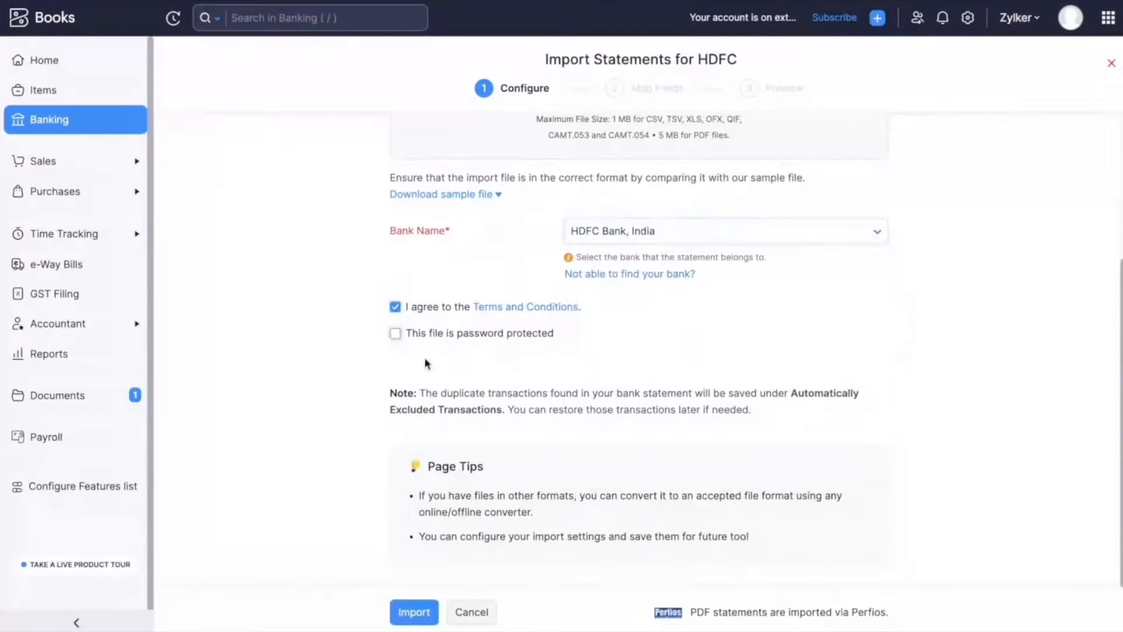
click(420, 612)
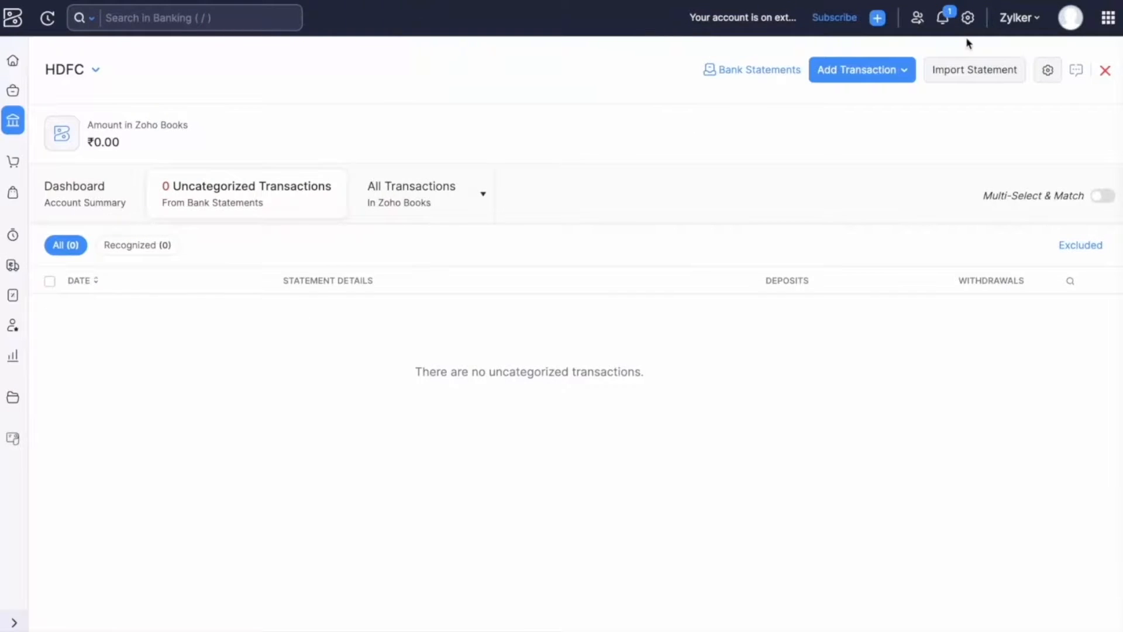
Check the notifications and reload the page.
click(943, 19)
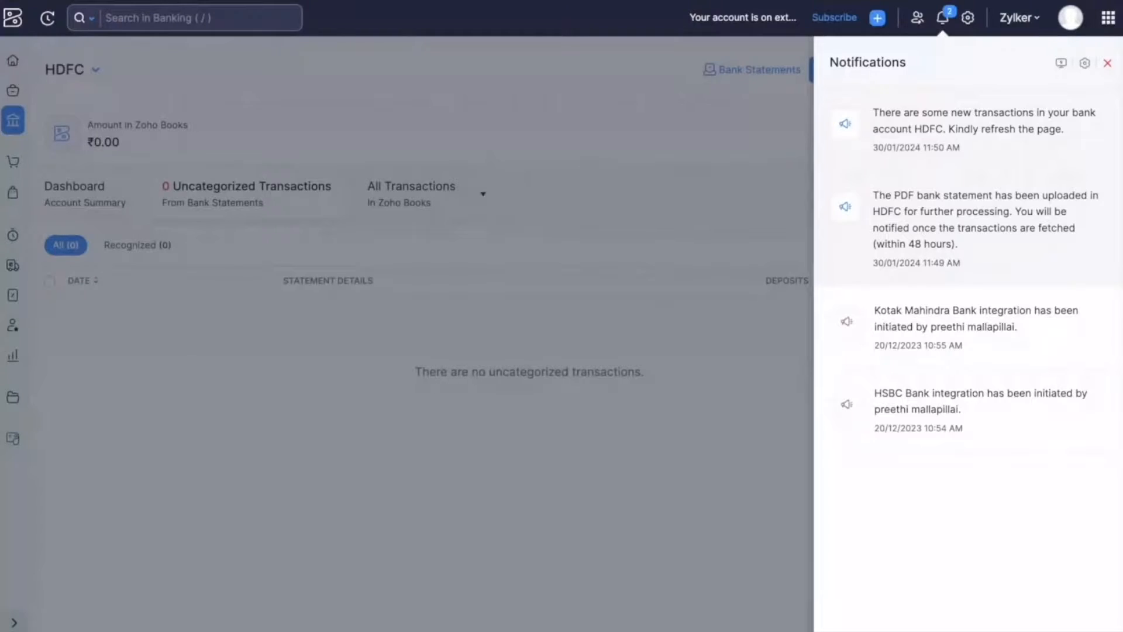
key(F5)
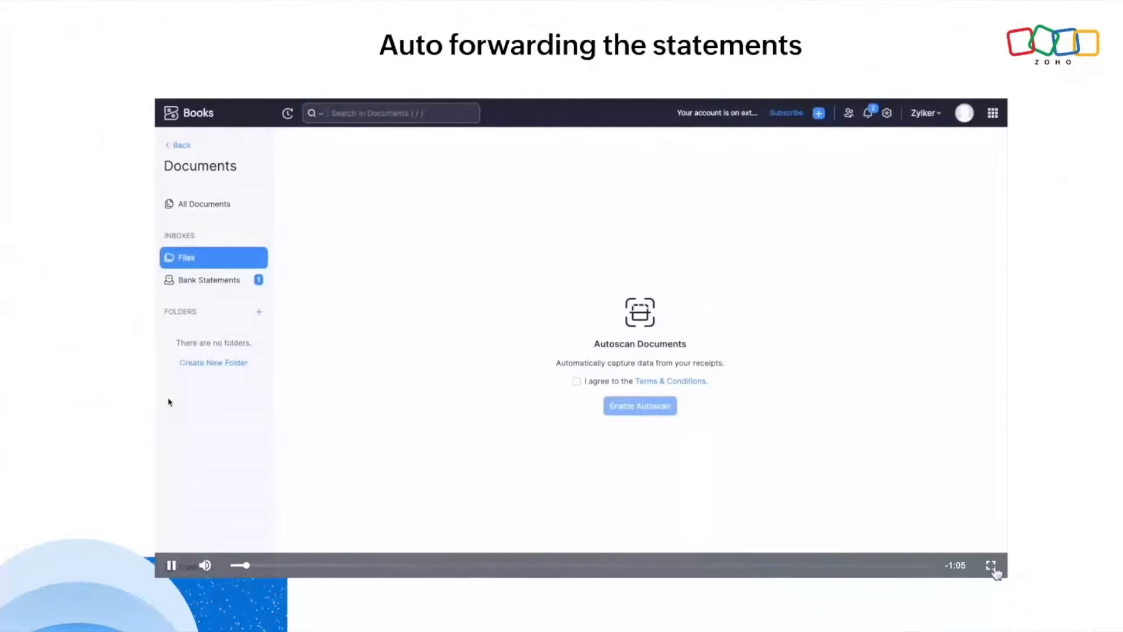
Highlight the e-mail address for forwarding bank statements, then return to the Banking overview.
click(993, 566)
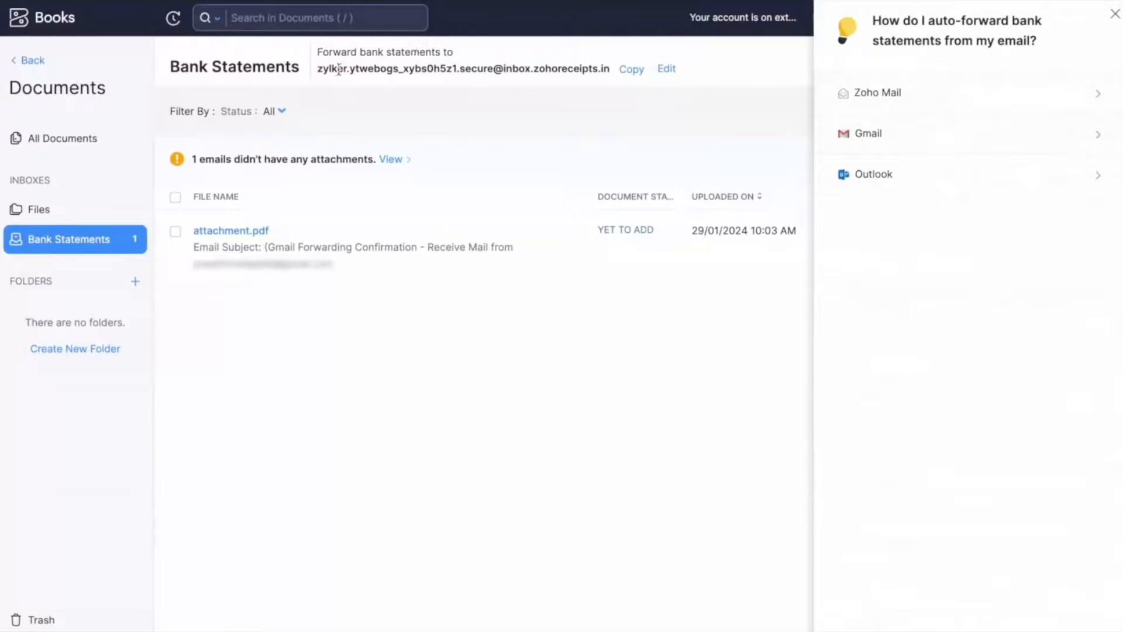
drag(319, 69, 606, 72)
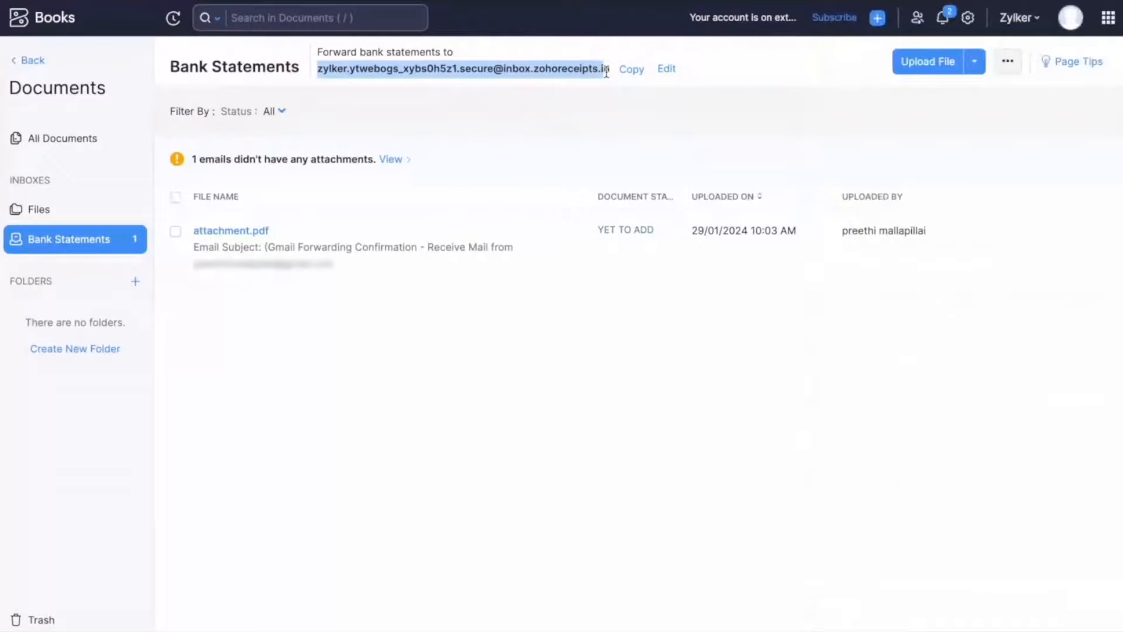
click(18, 64)
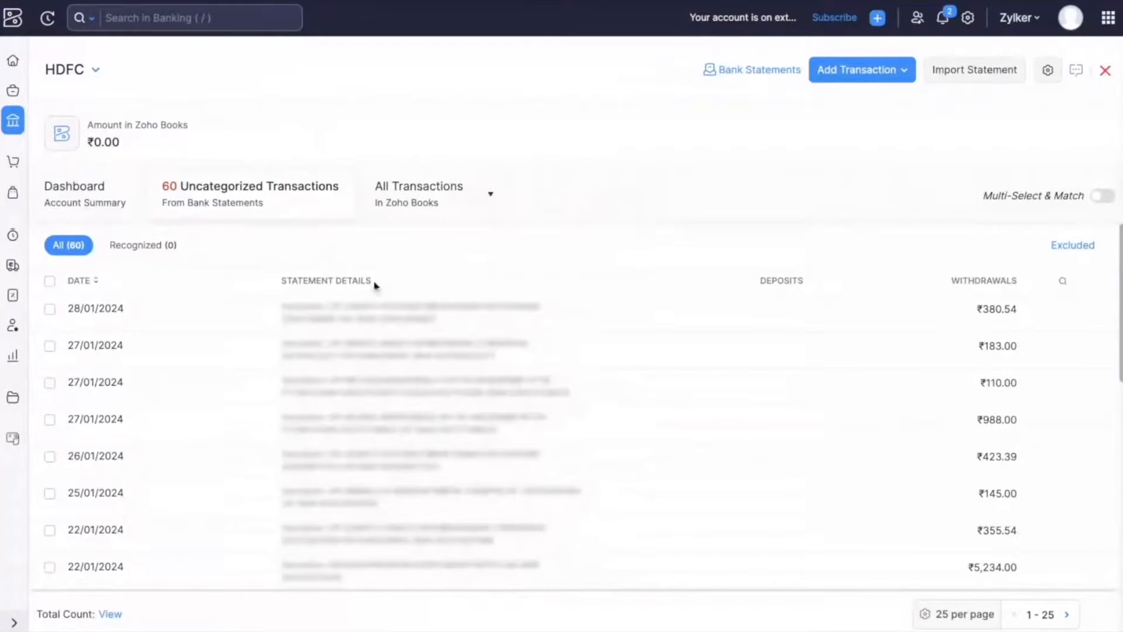
click(13, 120)
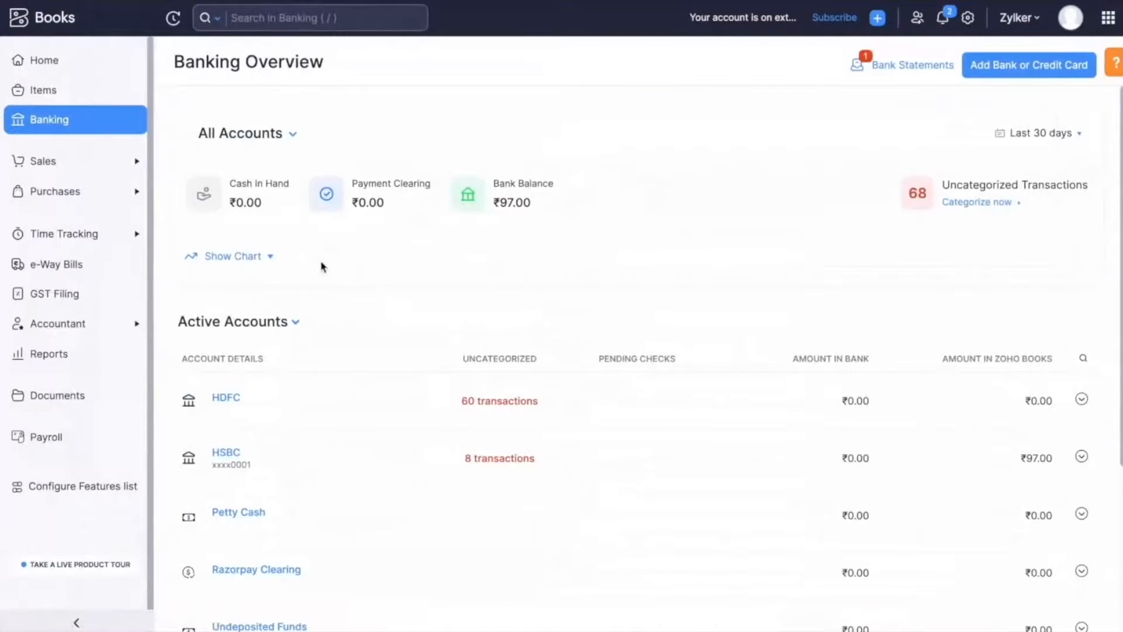
Add the forwarded statement attachment.pdf to a bank, choosing the HSBC account.
click(892, 75)
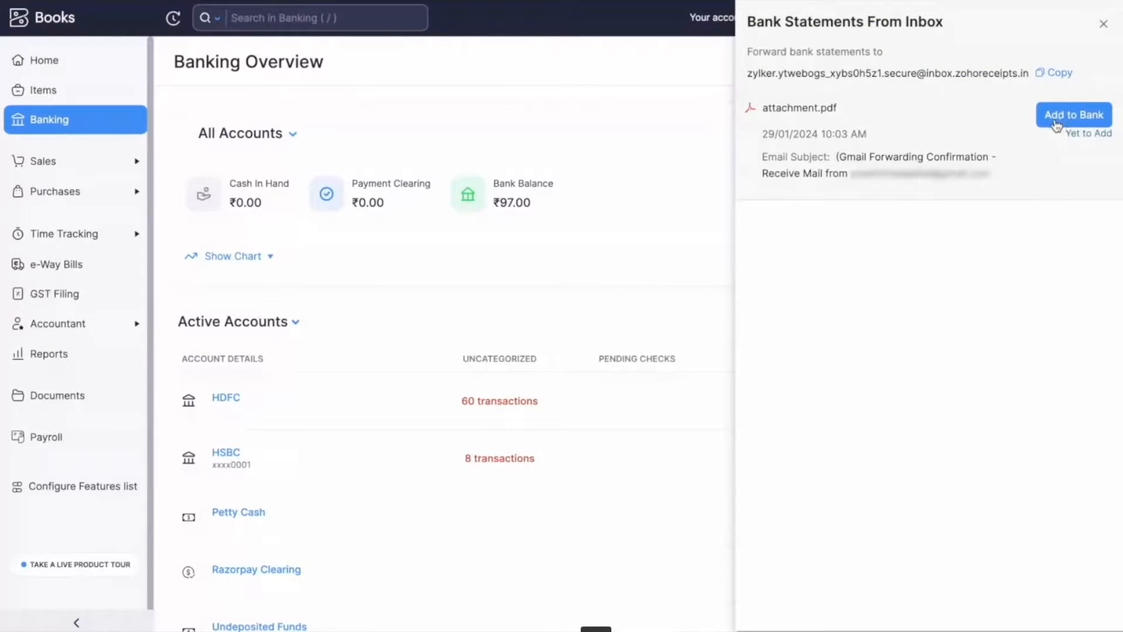
click(1071, 121)
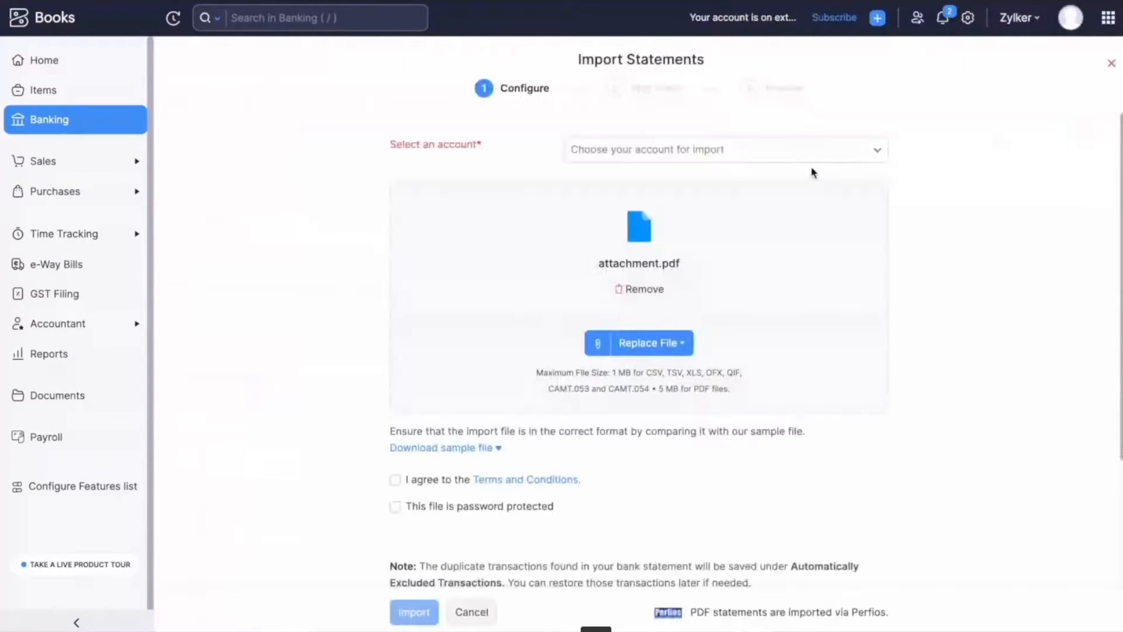
click(707, 159)
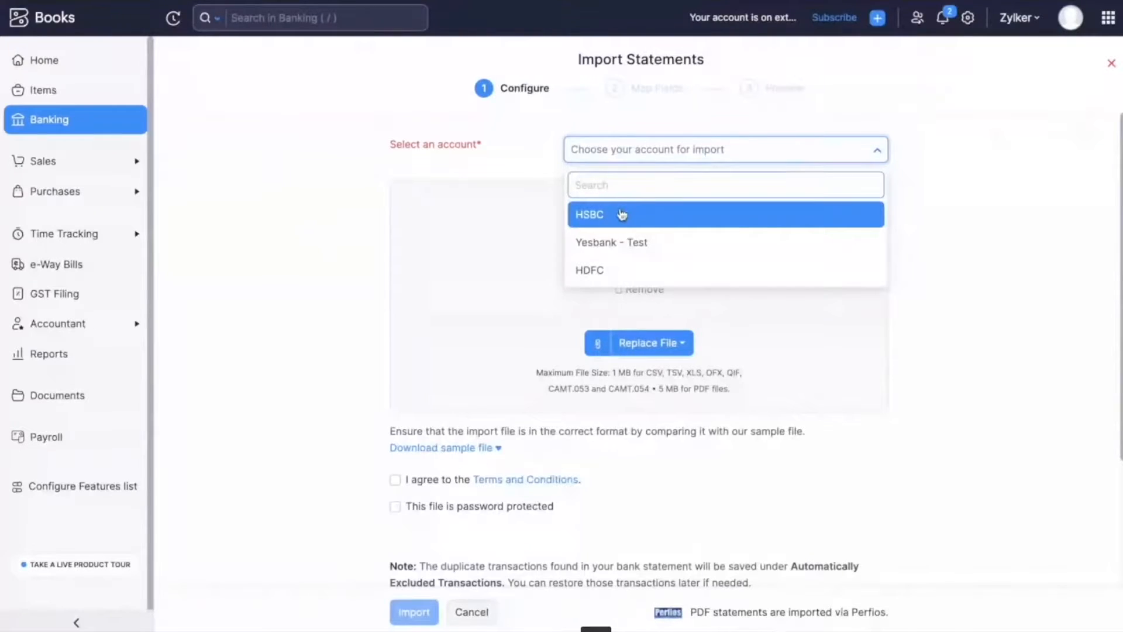
click(621, 217)
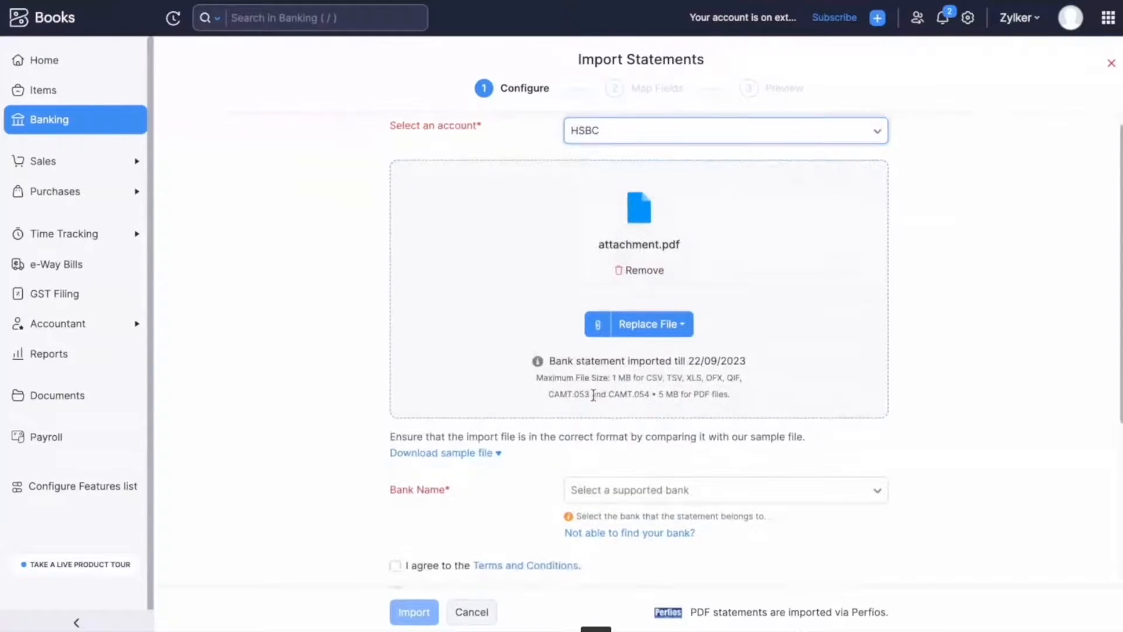
Agree to the terms, pick HDFC Bank, India as the statement's bank and import the attachment into HSBC.
scroll(596, 404, down, 4)
click(395, 342)
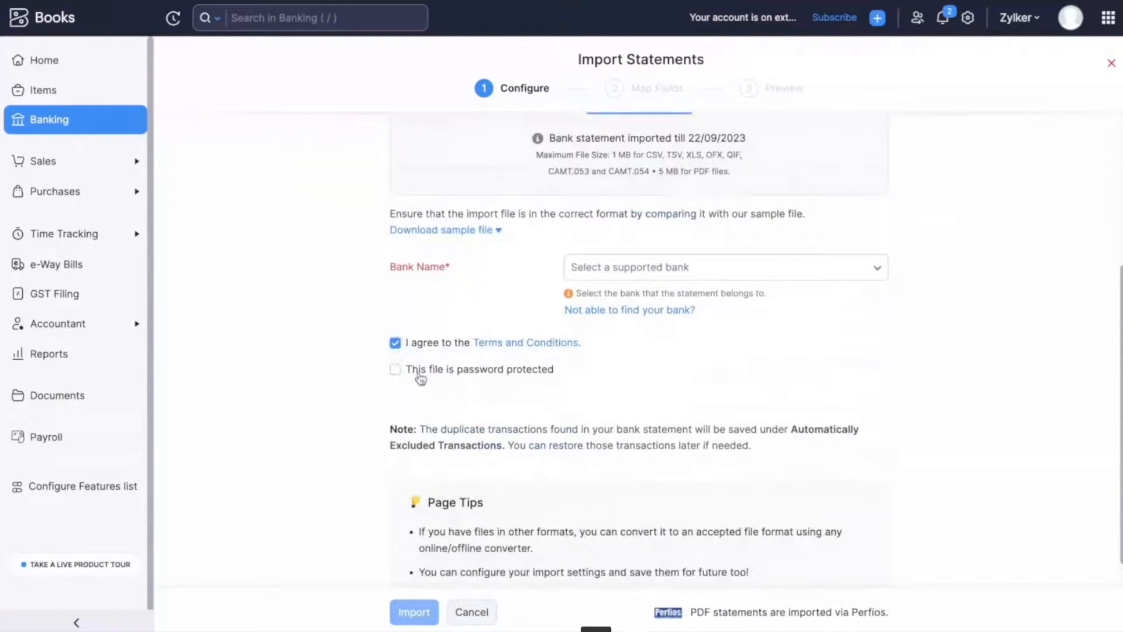
scroll(515, 477, down, 1)
click(716, 234)
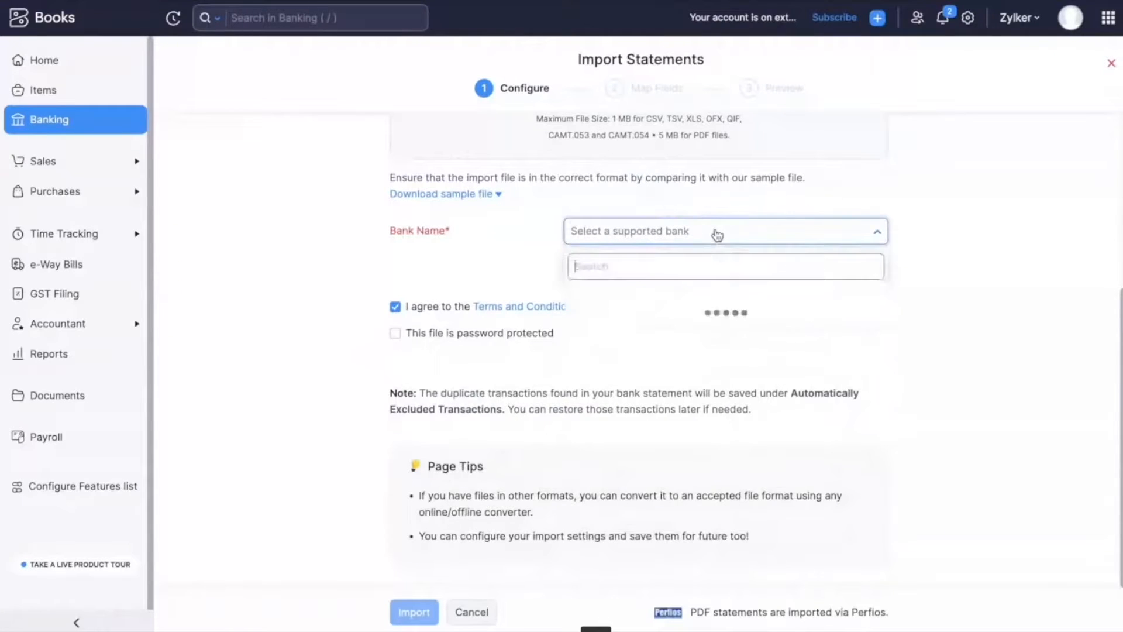
text(hdfc)
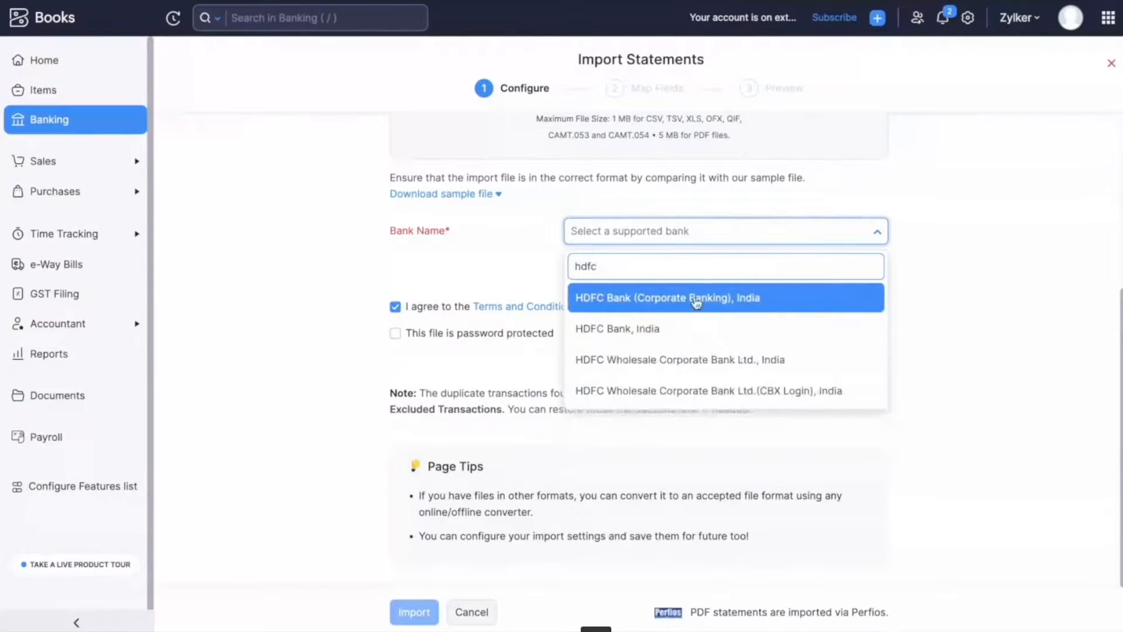
click(688, 323)
click(416, 611)
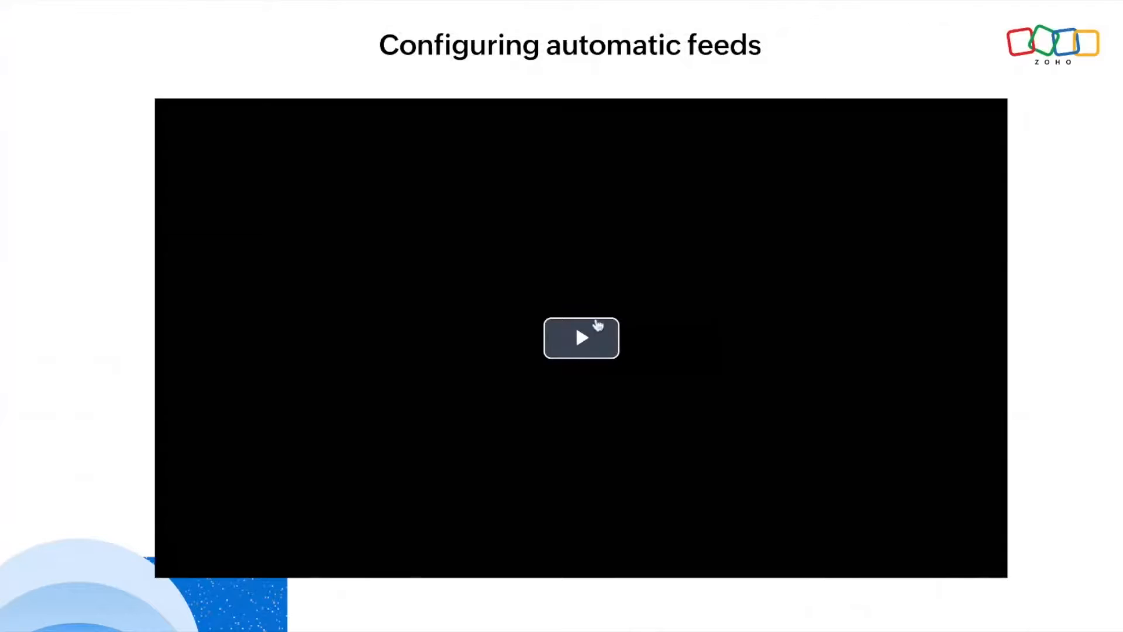
click(420, 414)
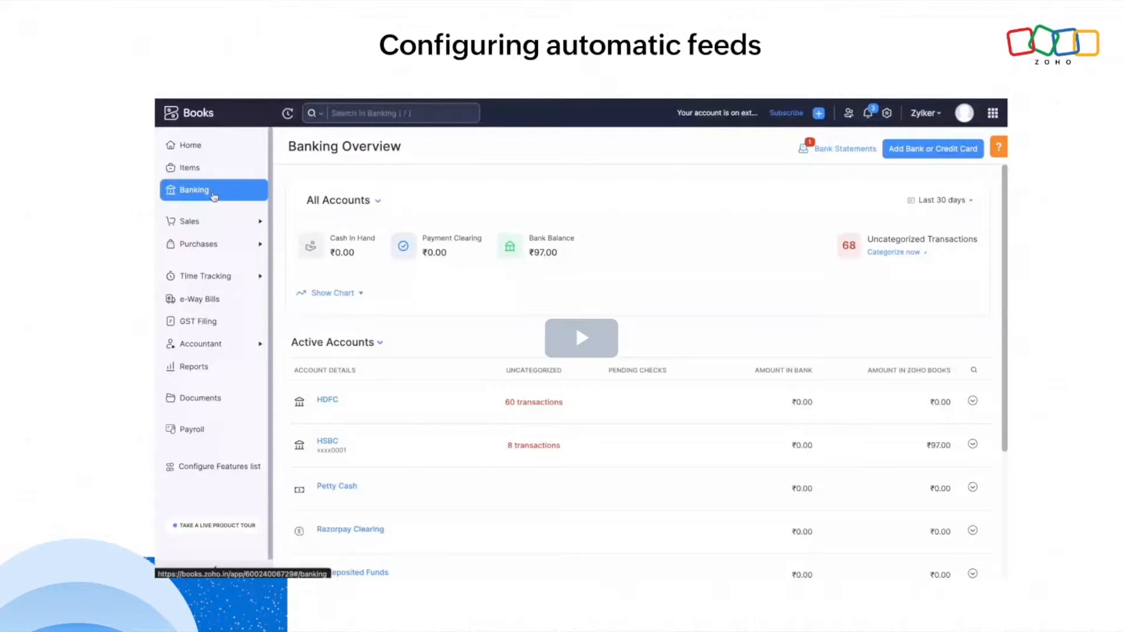
click(592, 342)
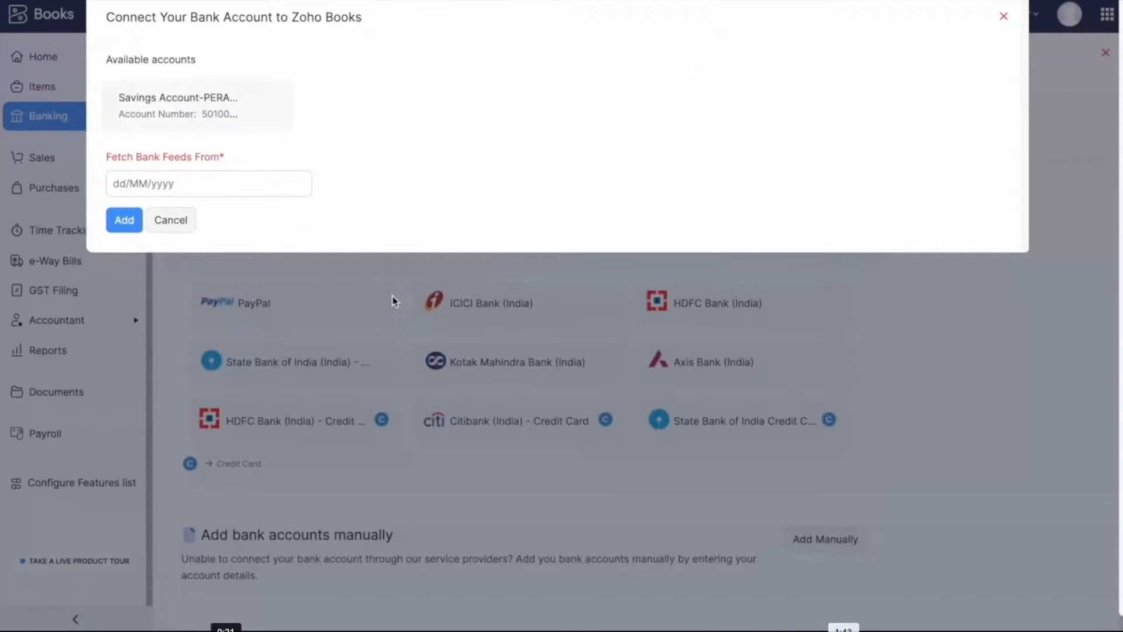
Set the bank feed start date to 01/11/2023 and add the savings account connection.
click(213, 183)
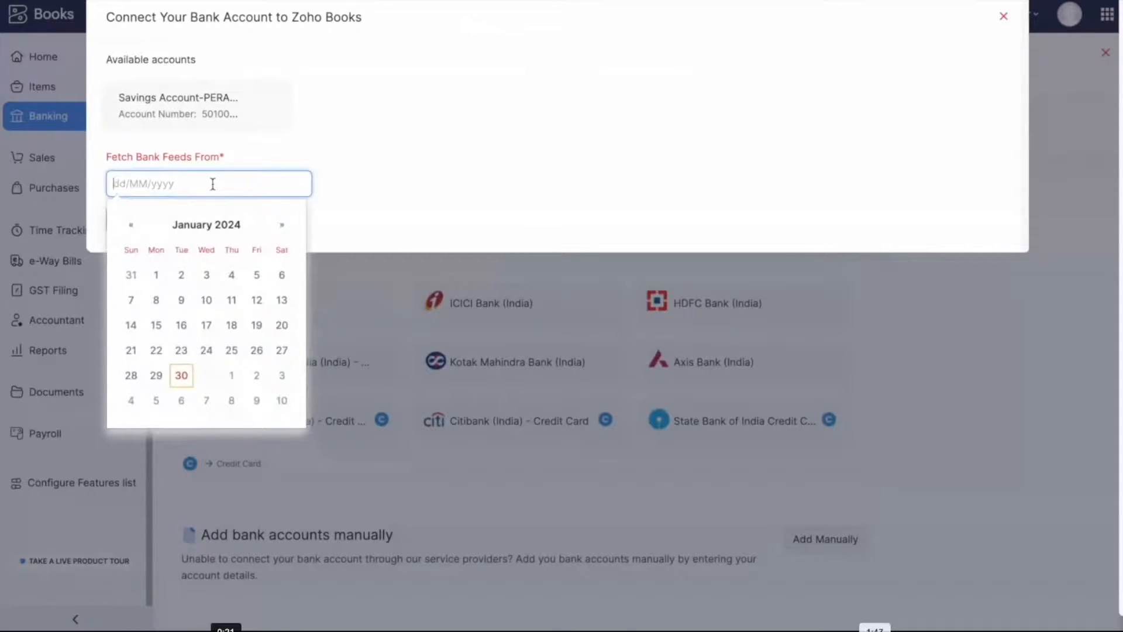
click(131, 225)
click(131, 225)
click(131, 225)
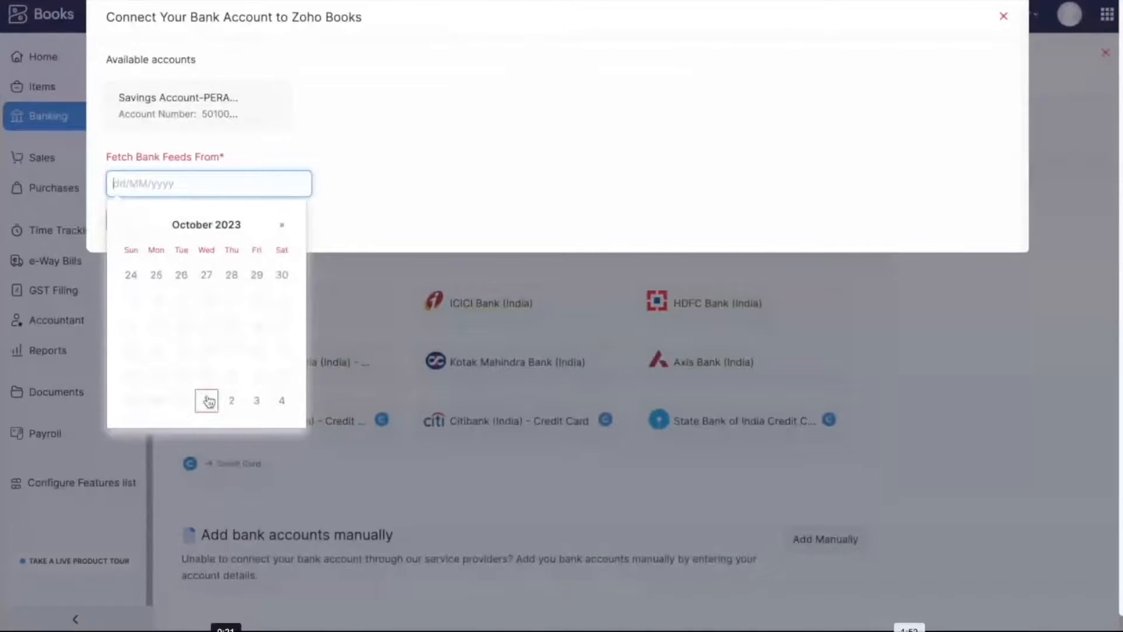
click(282, 224)
click(205, 276)
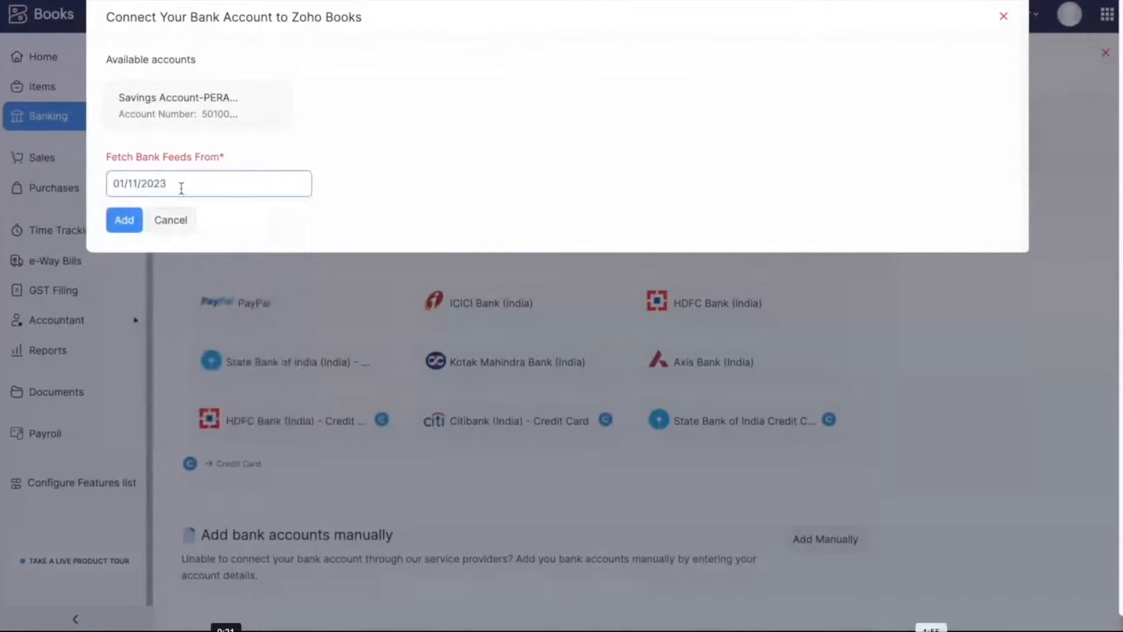
click(127, 228)
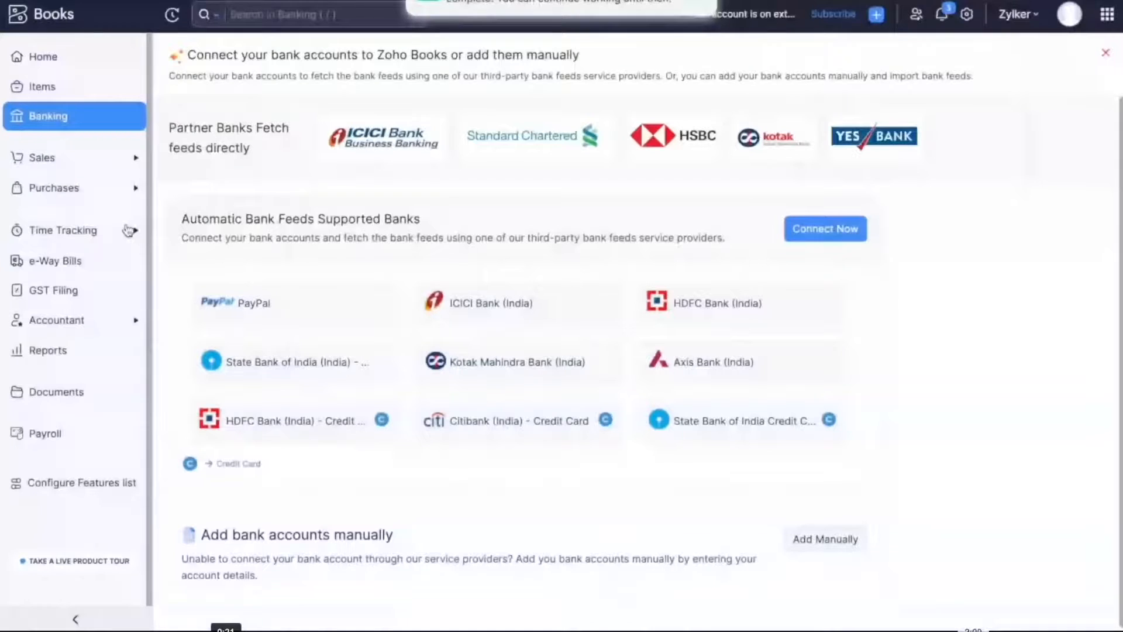
Open the newly connected Savings Account-PERAMBALUR from the Banking overview.
scroll(401, 273, down, 3)
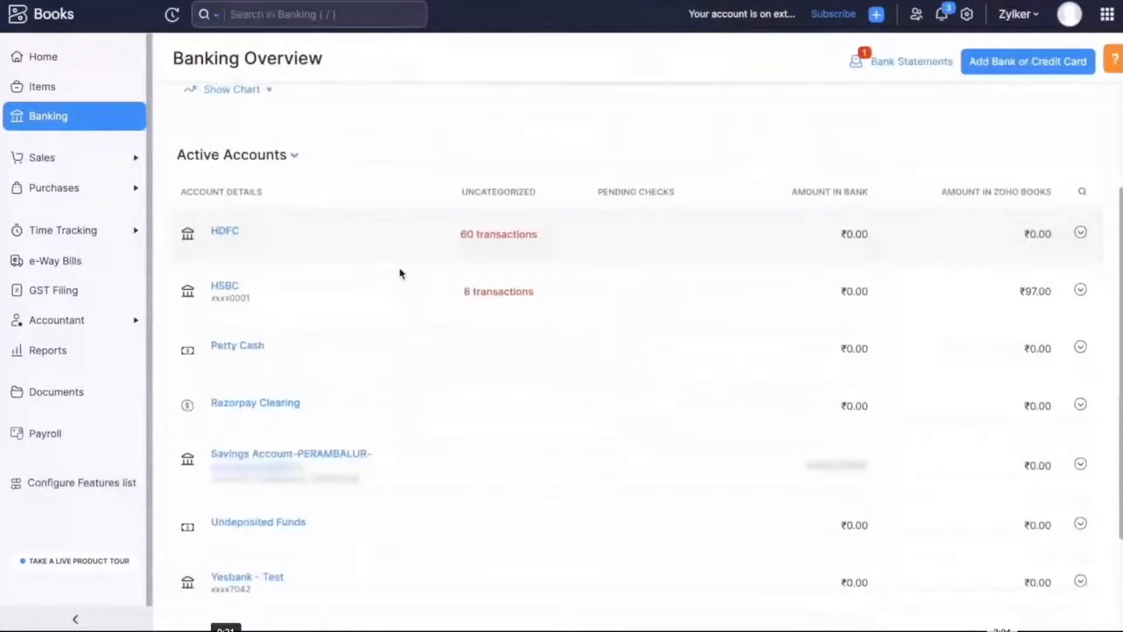
scroll(401, 273, down, 1)
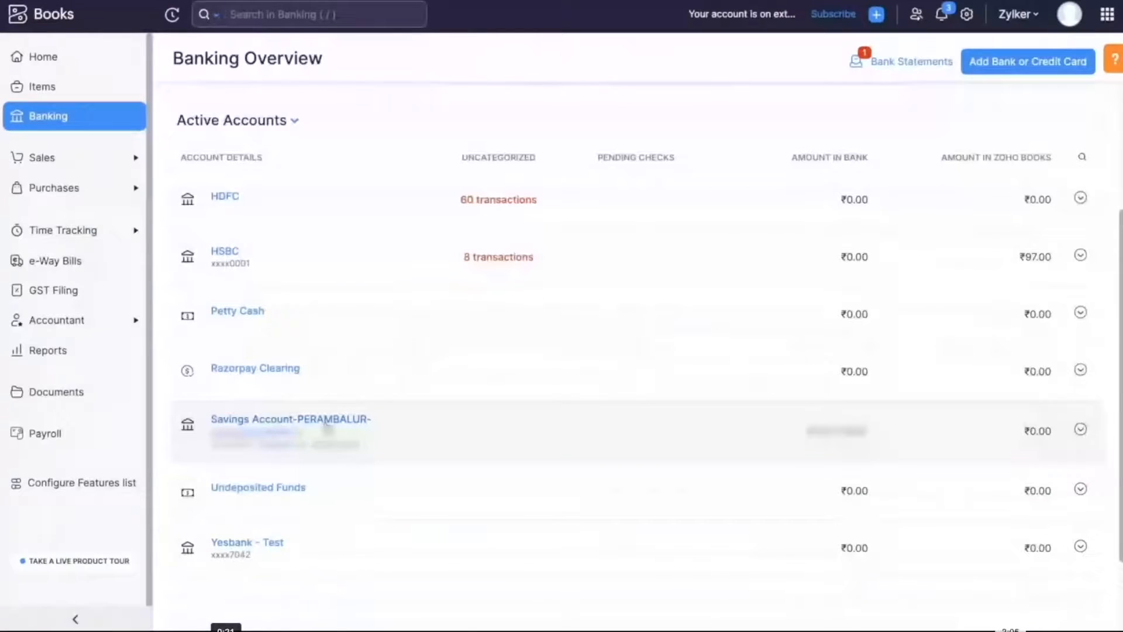
click(327, 426)
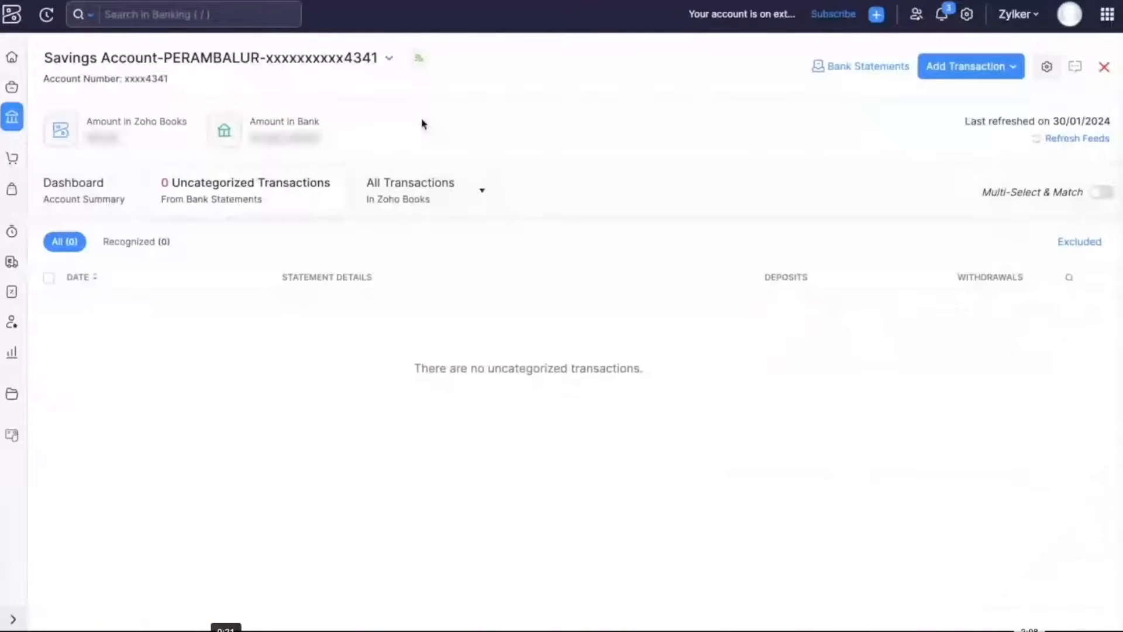
mouse_move(421, 66)
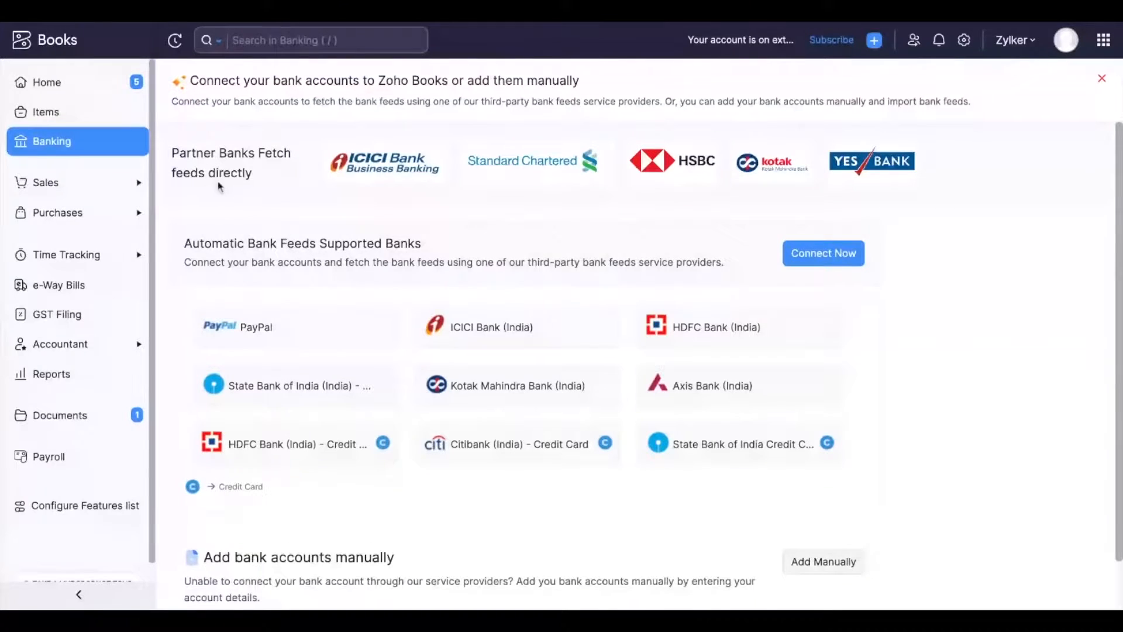
Return to the Banking overview, reopen the savings account and review its uncategorized feed transactions.
click(102, 153)
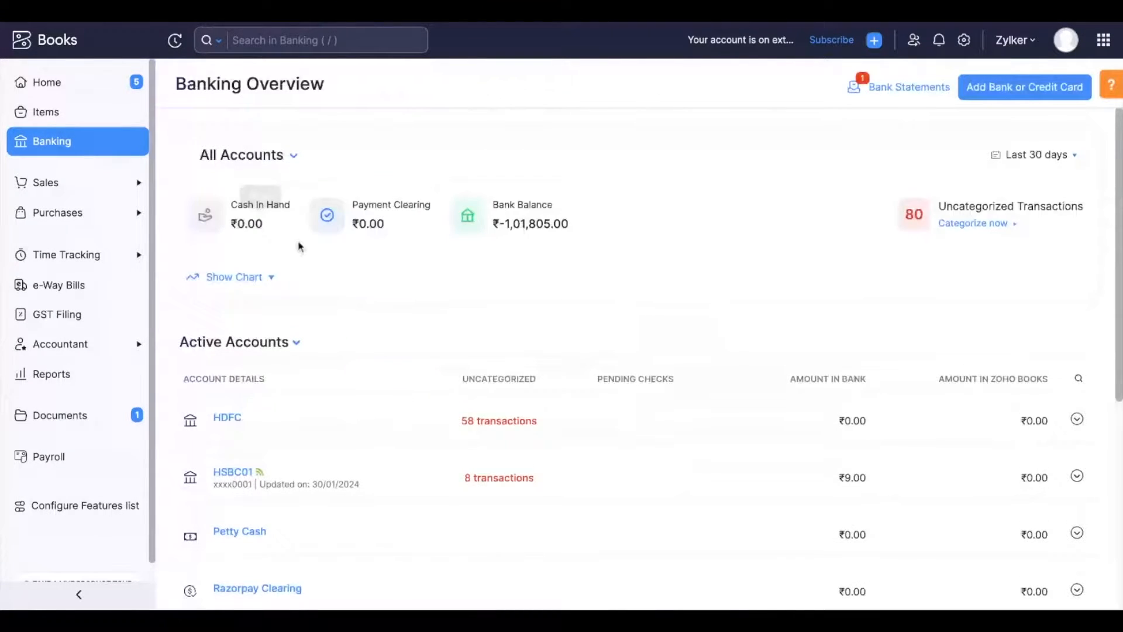
scroll(372, 390, down, 3)
scroll(372, 390, down, 2)
click(501, 383)
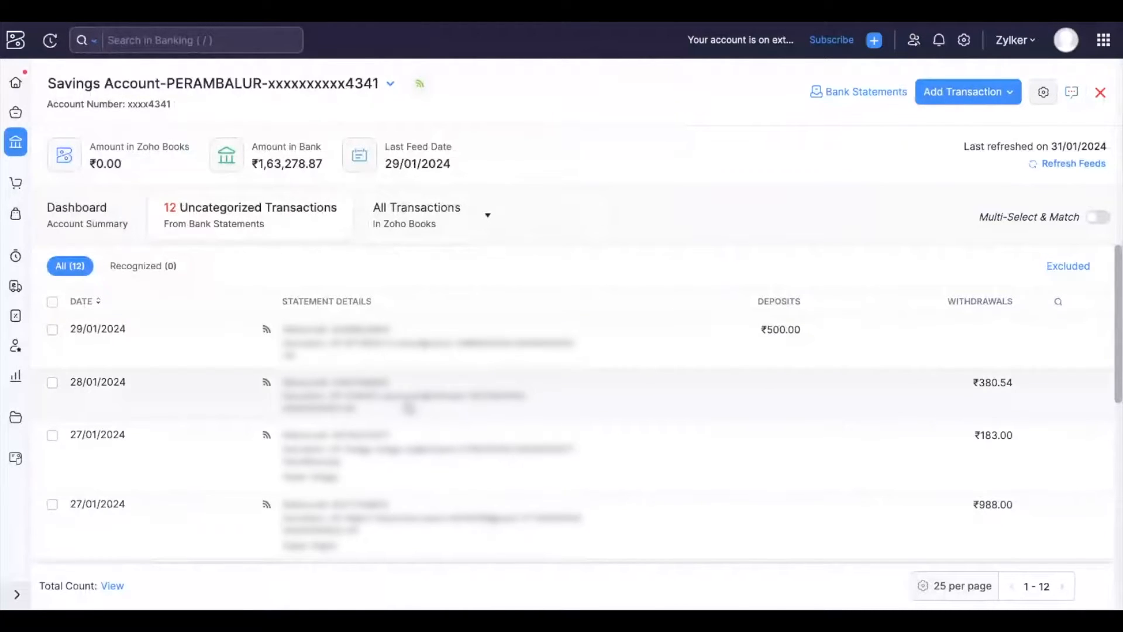
scroll(410, 408, down, 2)
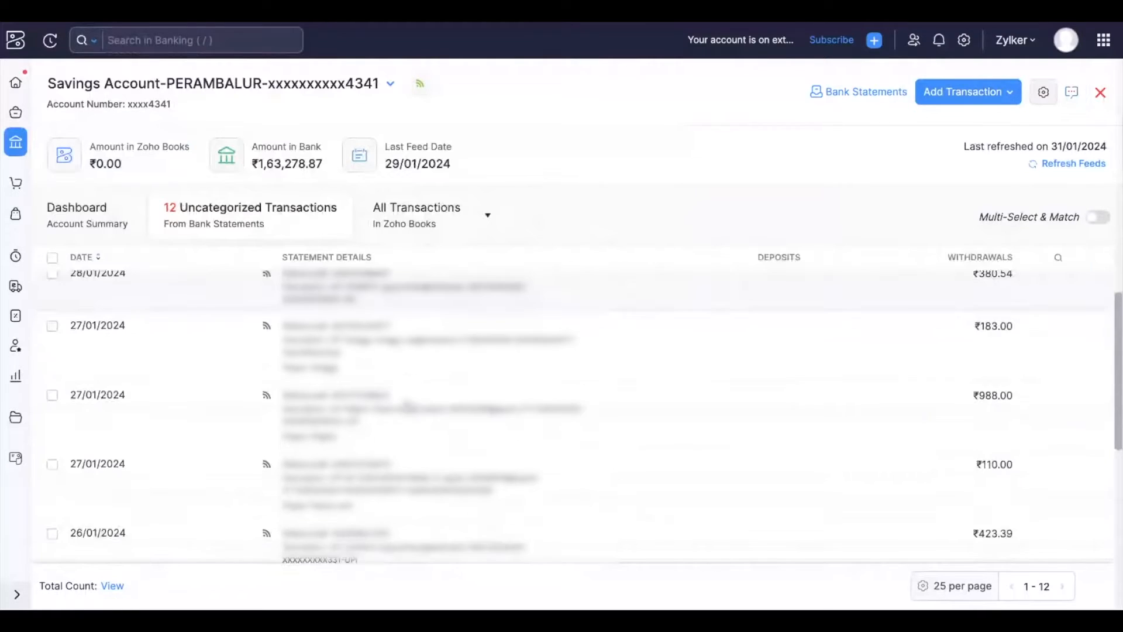
scroll(410, 408, up, 3)
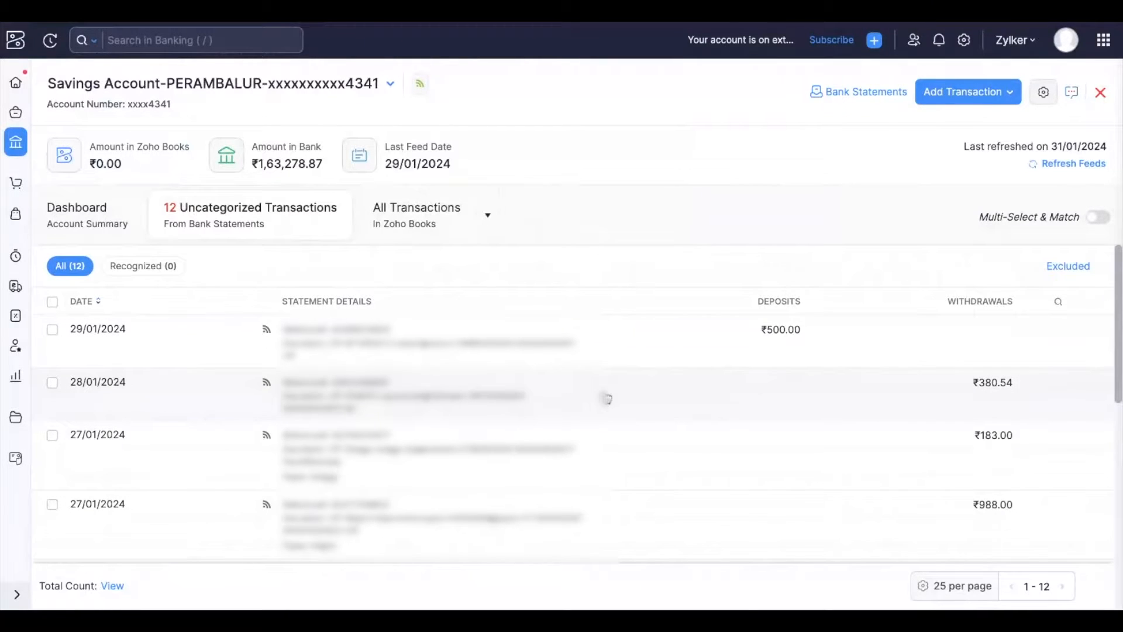
scroll(609, 401, down, 2)
scroll(609, 397, up, 2)
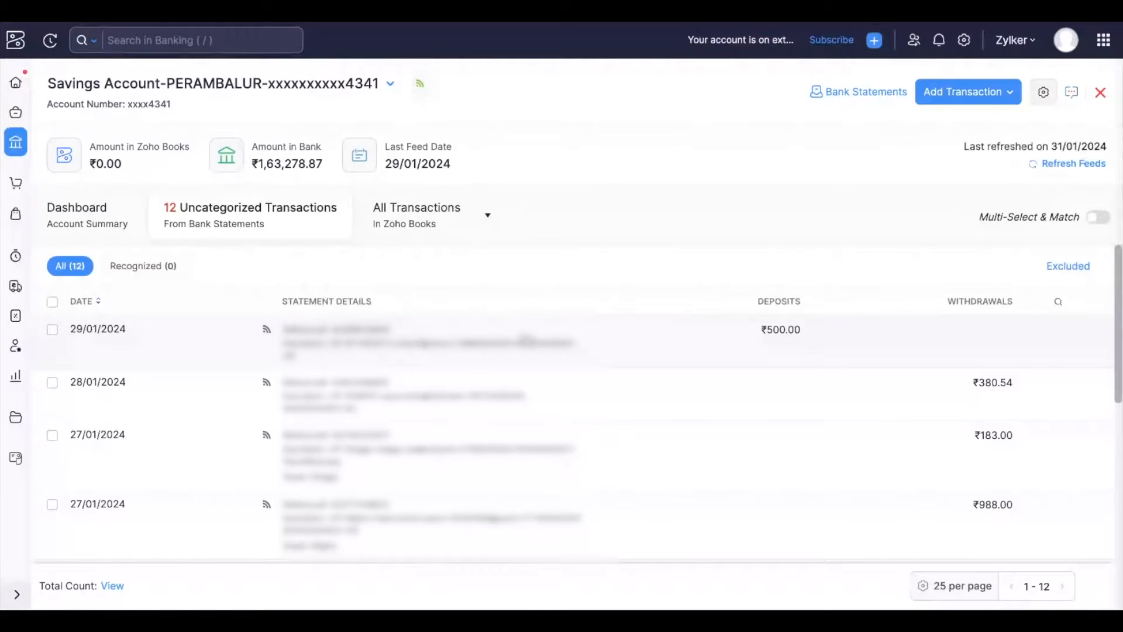
Open the 29/01/2024 ₹500.00 deposit and select, then deselect, the INV-000001 invoice as a match.
click(525, 339)
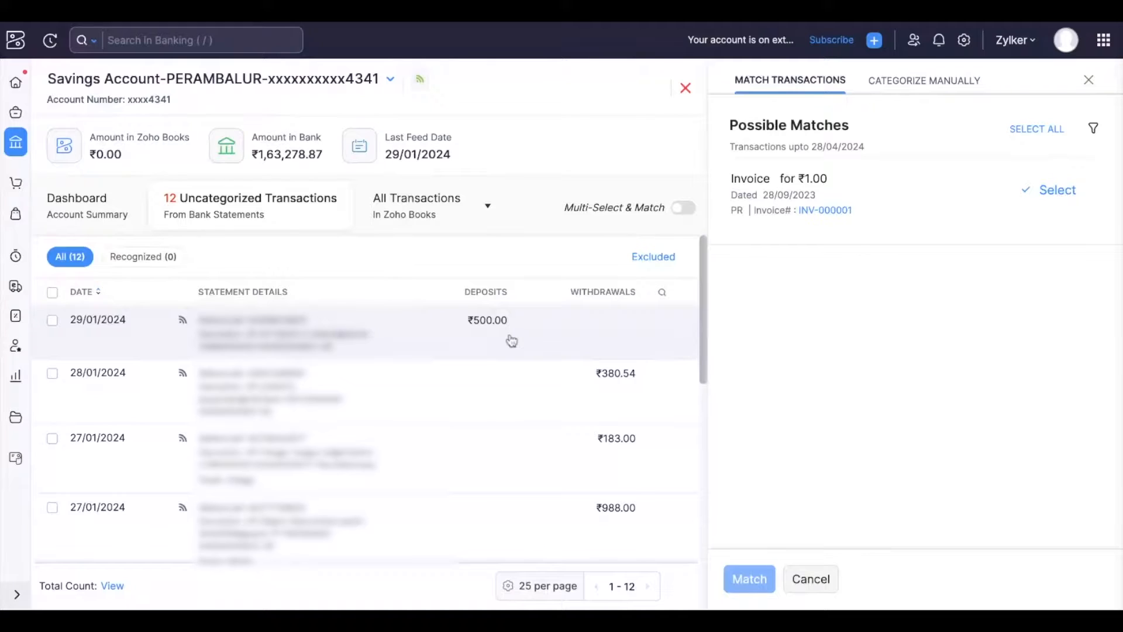
click(1057, 190)
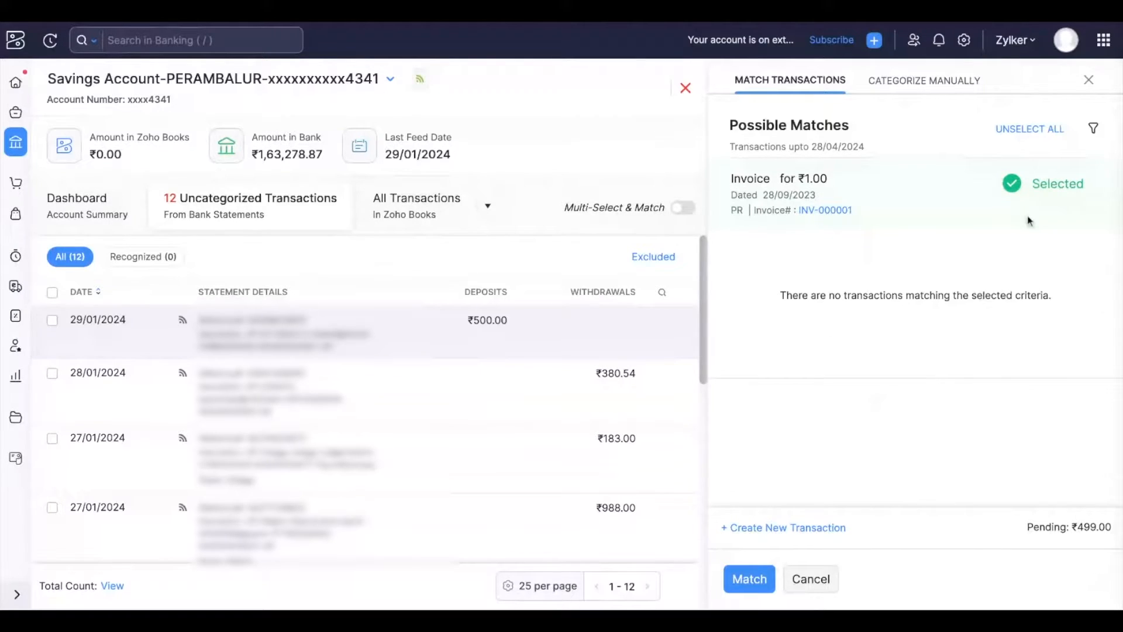
click(1047, 192)
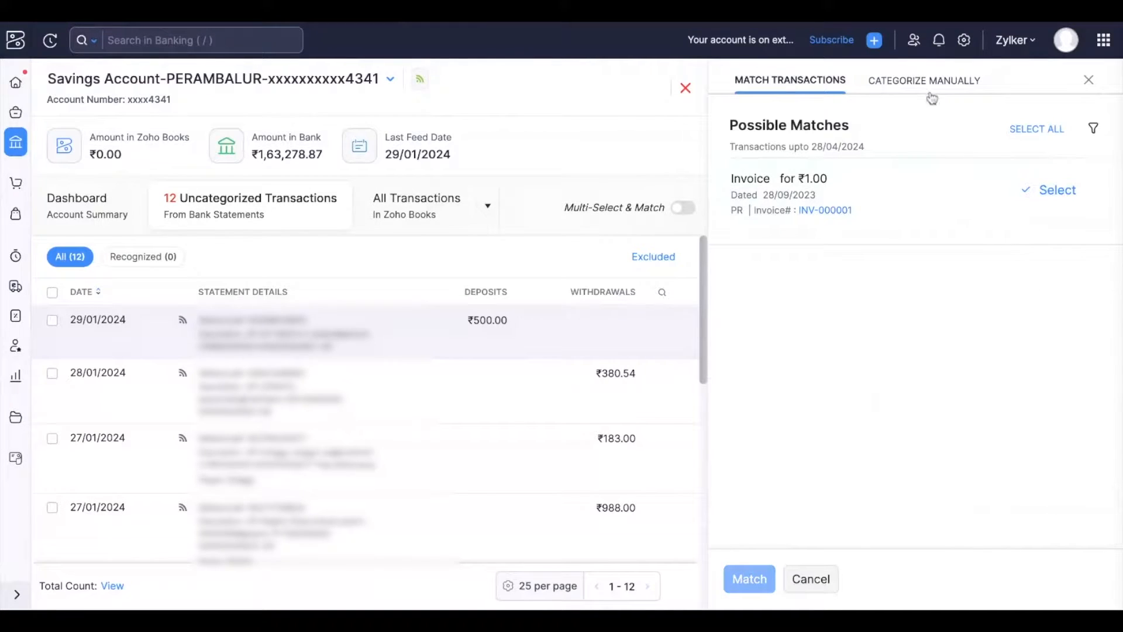
Switch to manual categorization and set the deposit's category to Customer Advance.
click(909, 82)
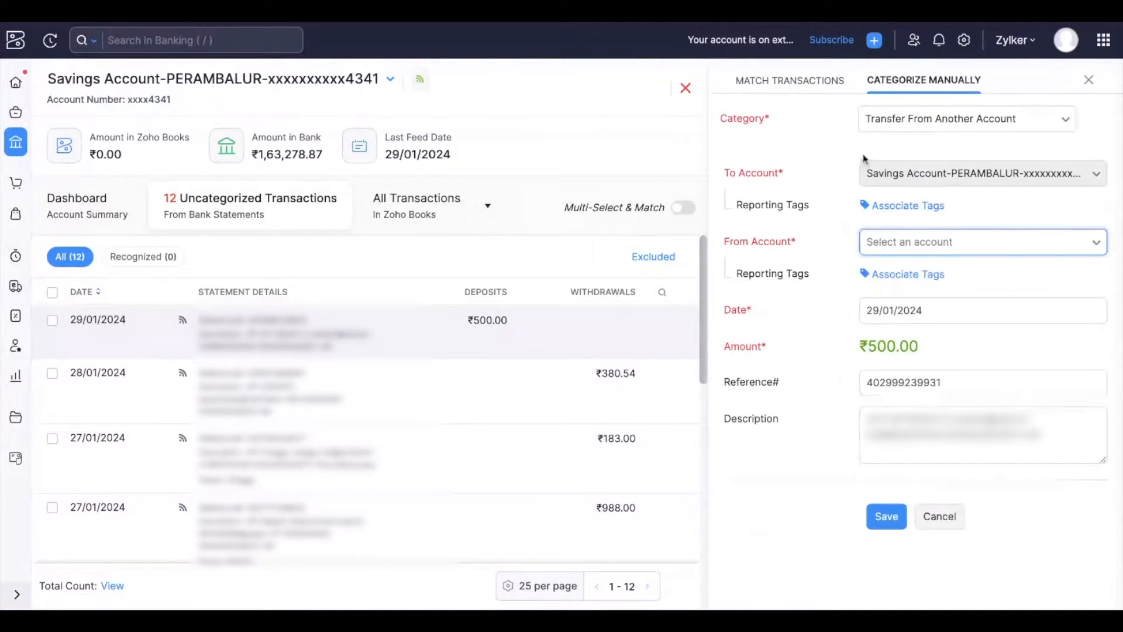
click(934, 120)
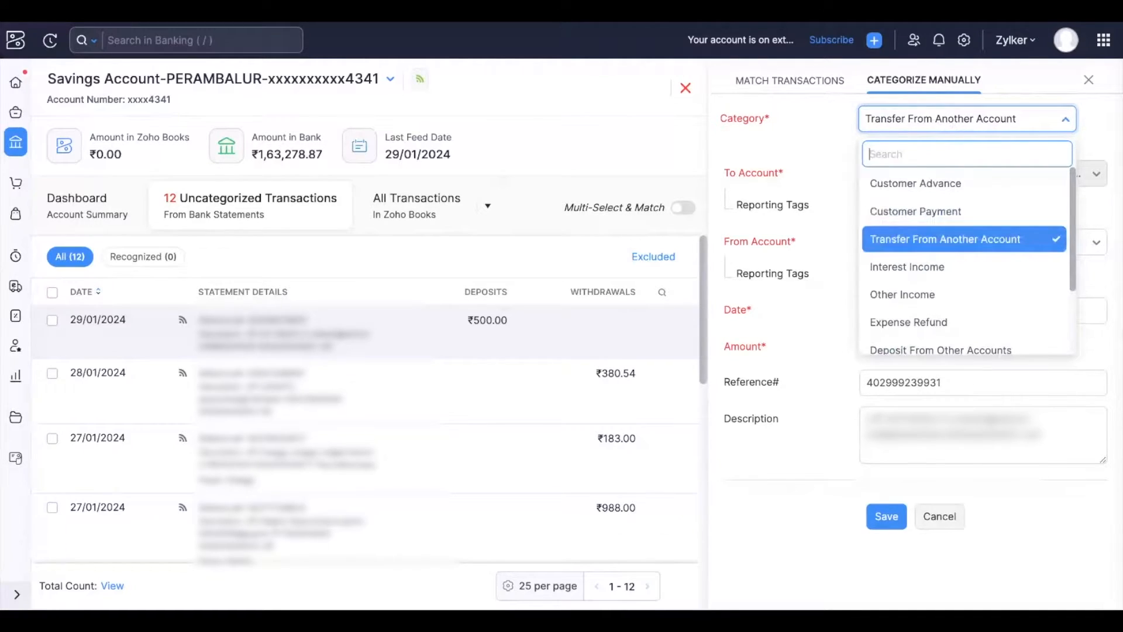
scroll(965, 258, down, 2)
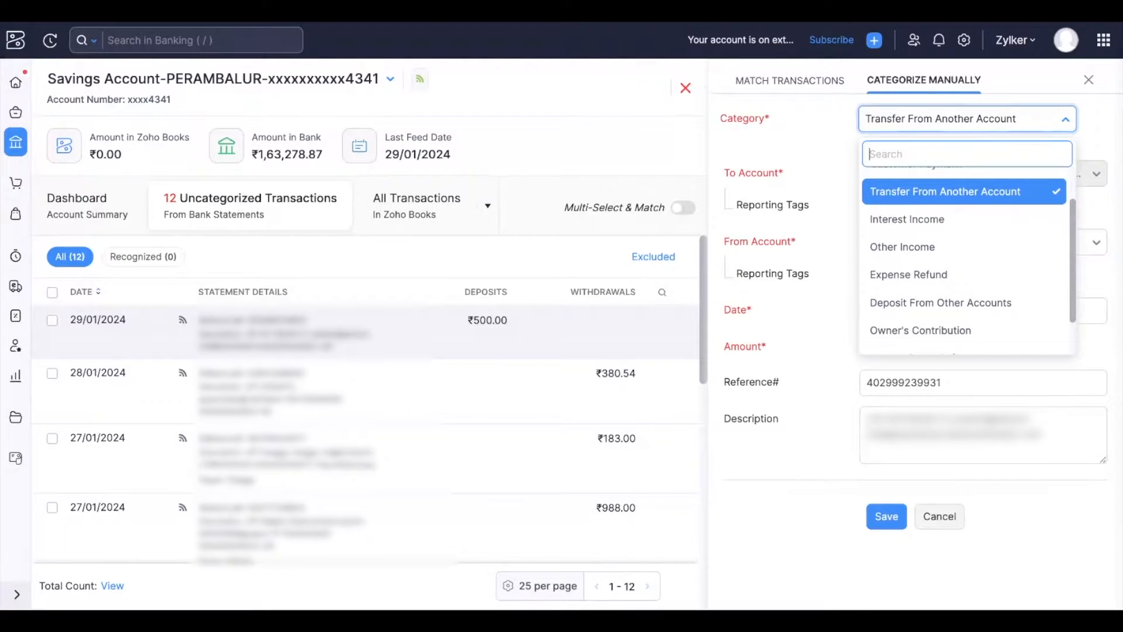
scroll(949, 269, down, 1)
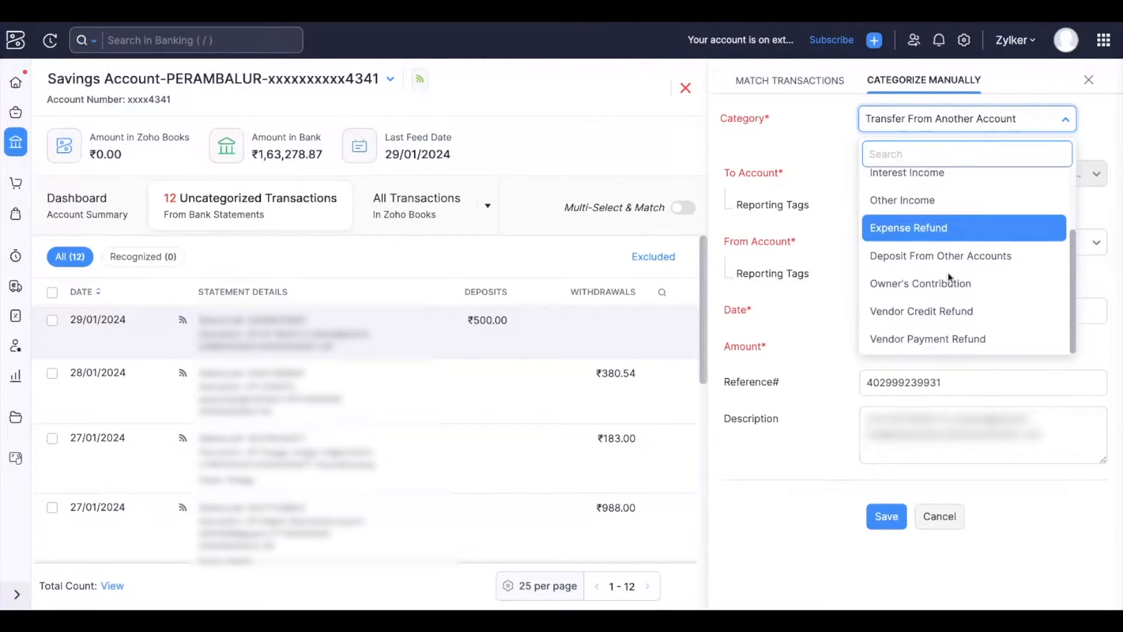
scroll(949, 275, up, 3)
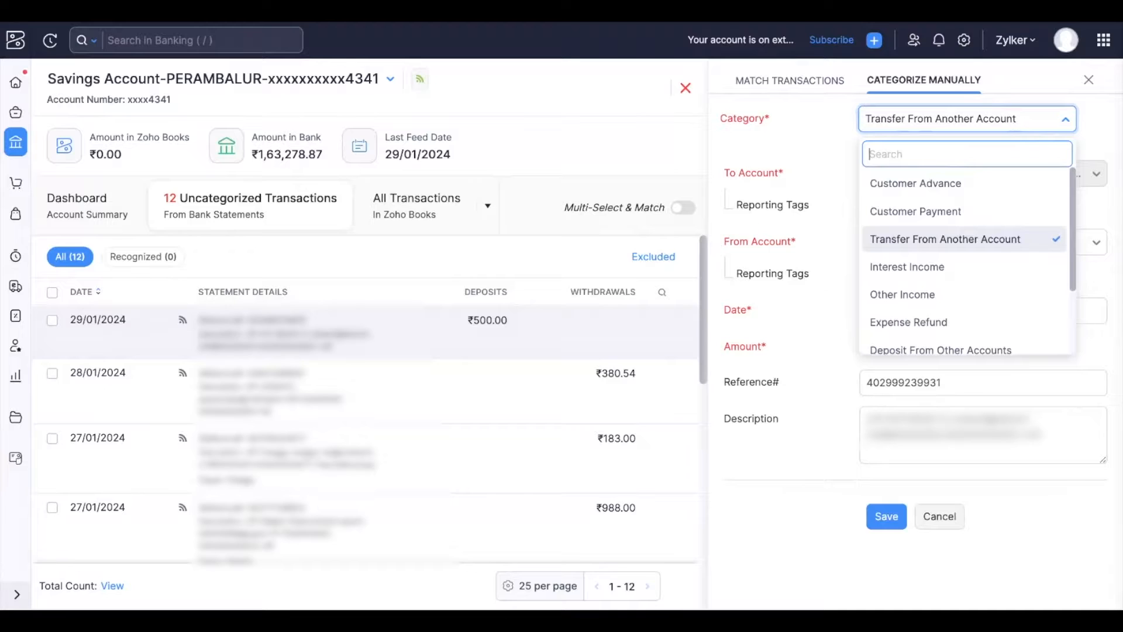
click(943, 185)
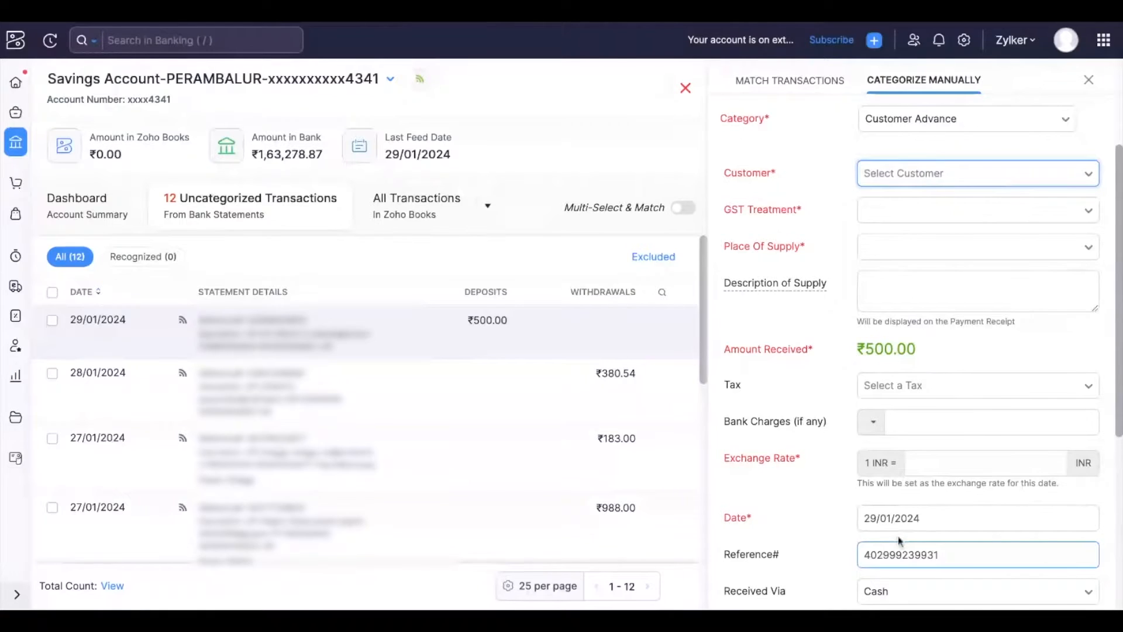
Select the customer, review the remaining payment fields and cancel the categorization.
click(930, 175)
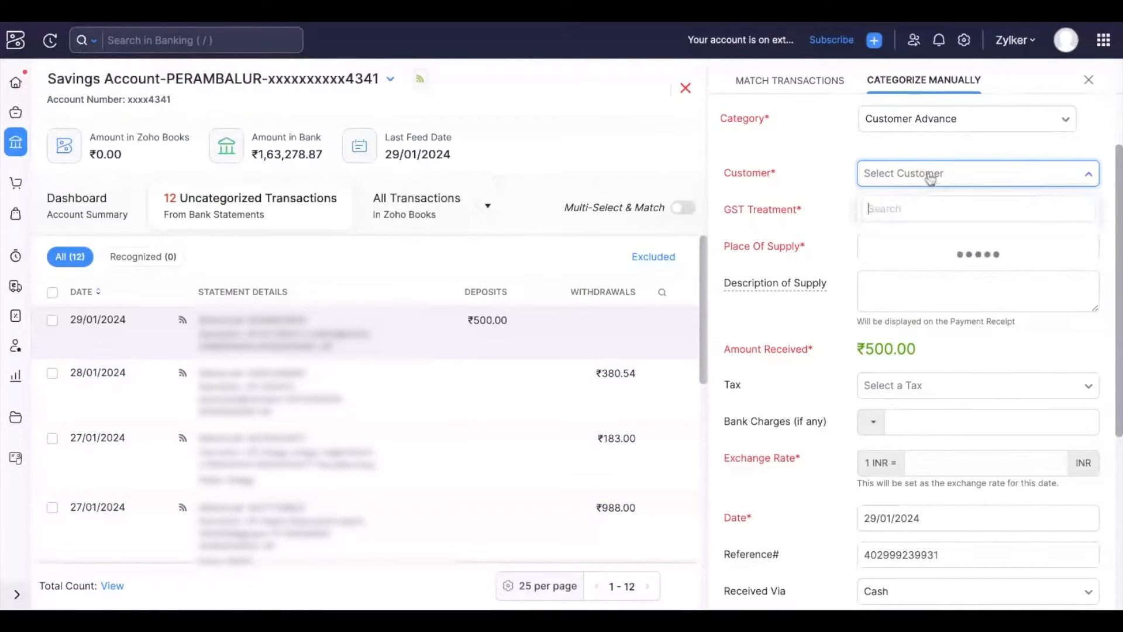
click(910, 248)
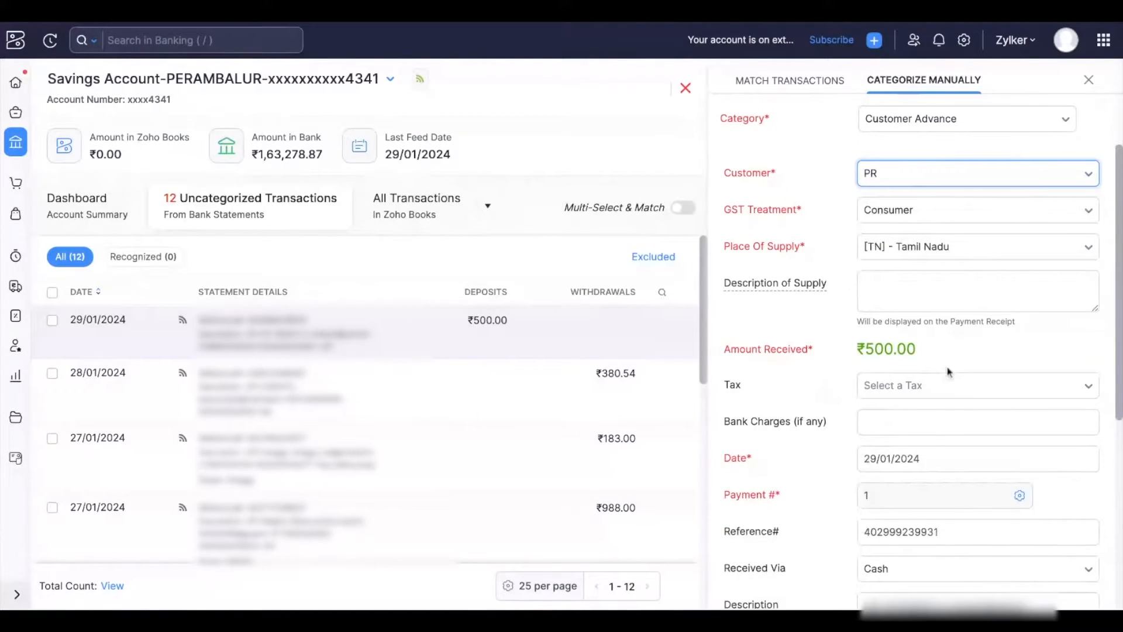
scroll(949, 372, down, 3)
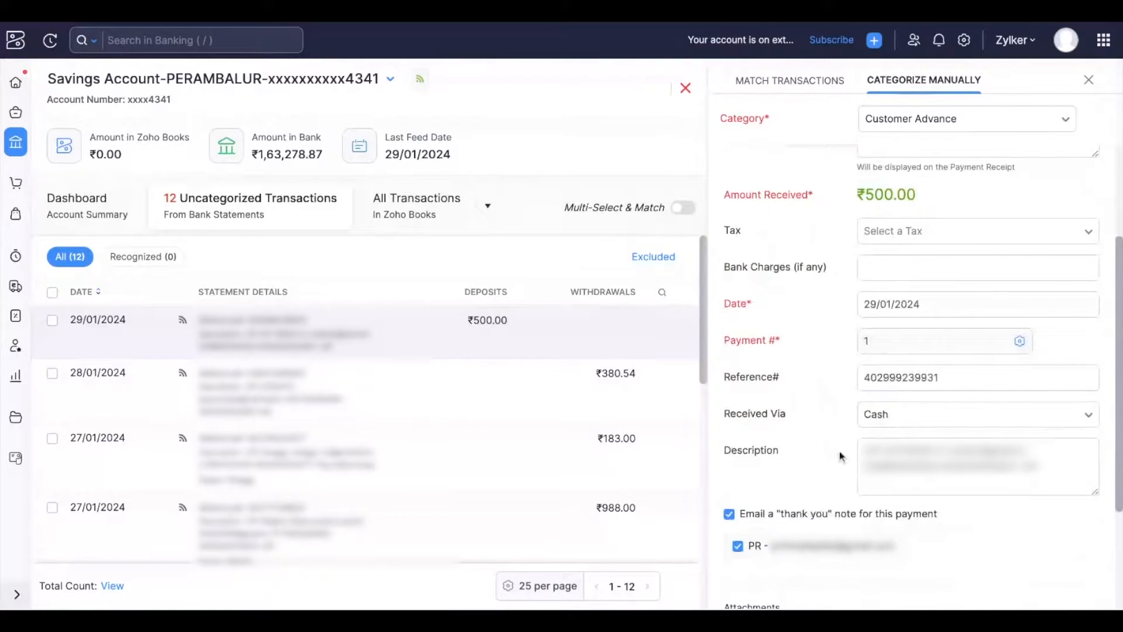
click(871, 454)
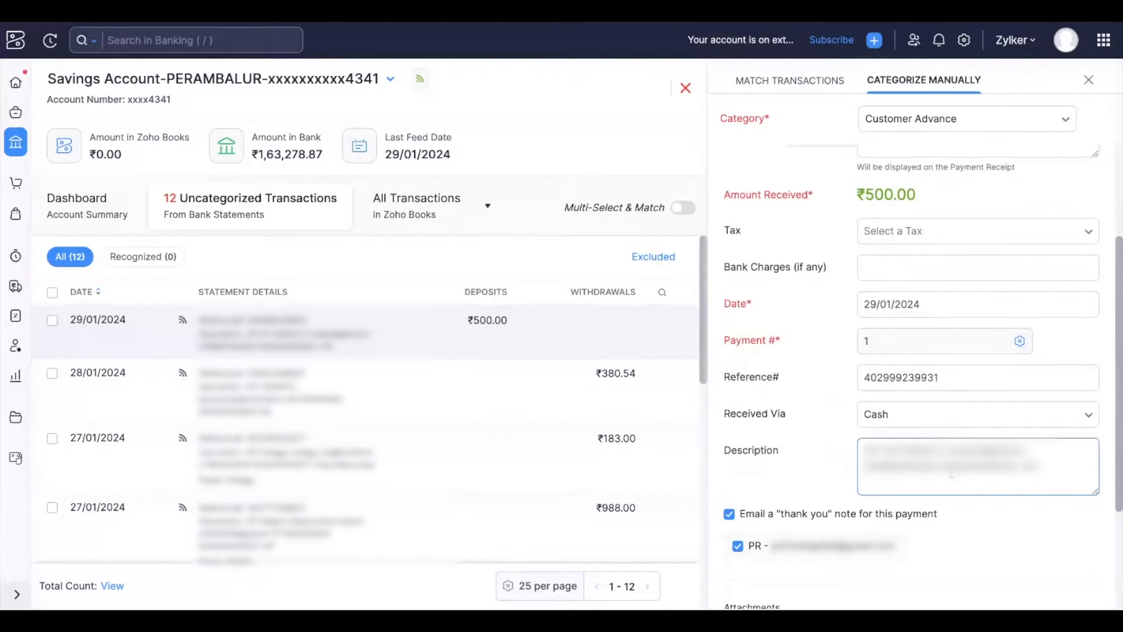
scroll(940, 218, down, 1)
scroll(925, 412, down, 2)
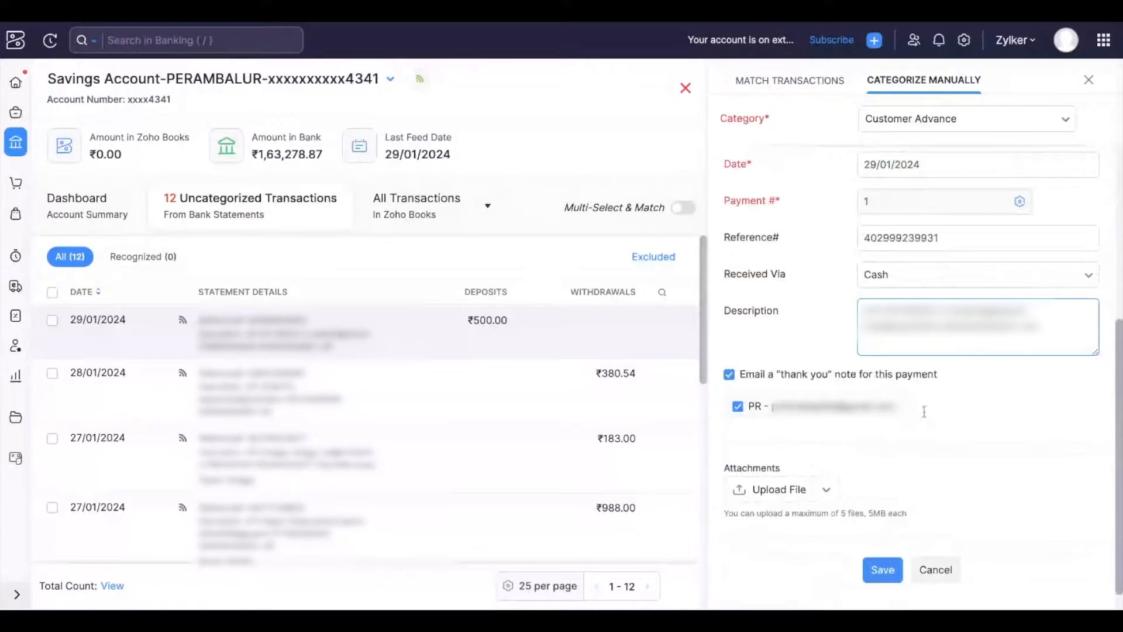
scroll(925, 411, down, 1)
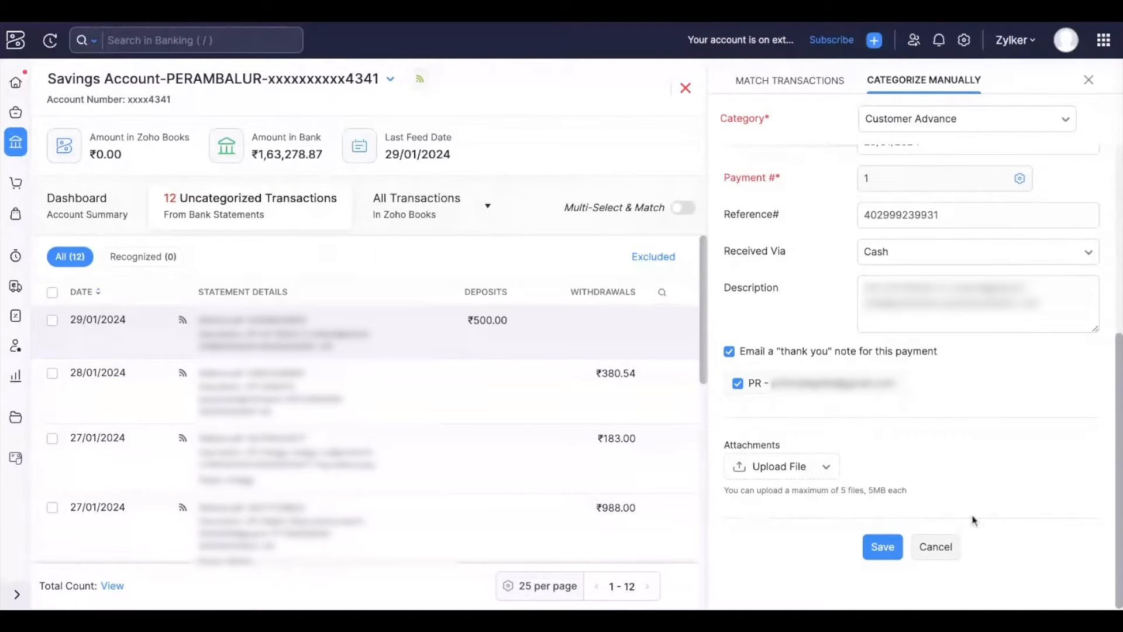
click(936, 543)
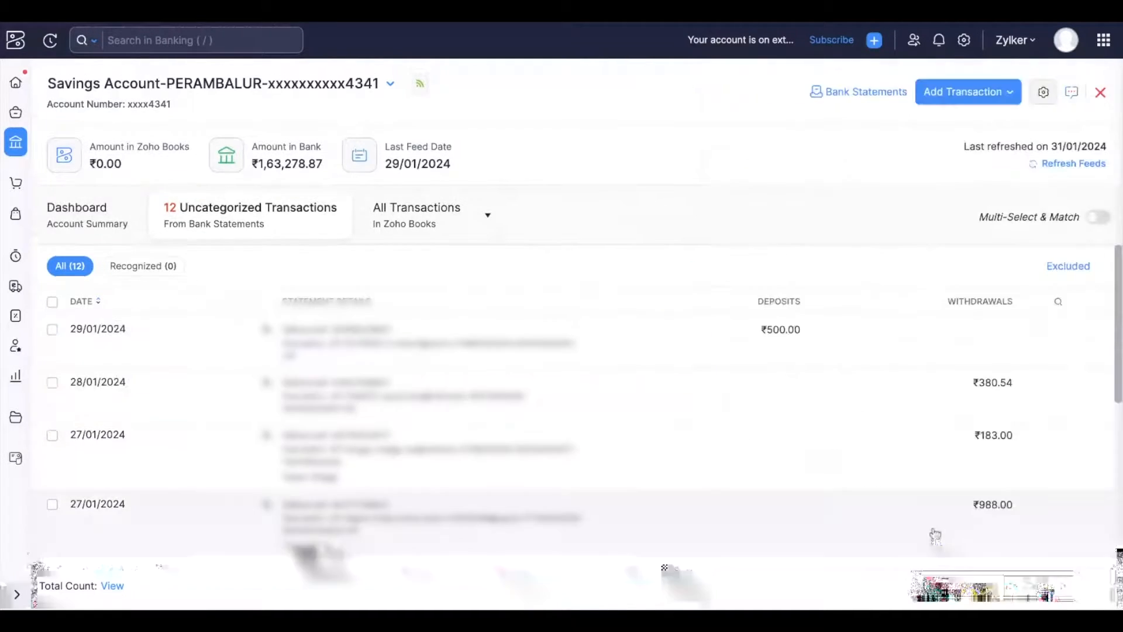
Close the 29/01/2024 deposit's match panel, open the account's transaction rules and start a new rule.
click(779, 331)
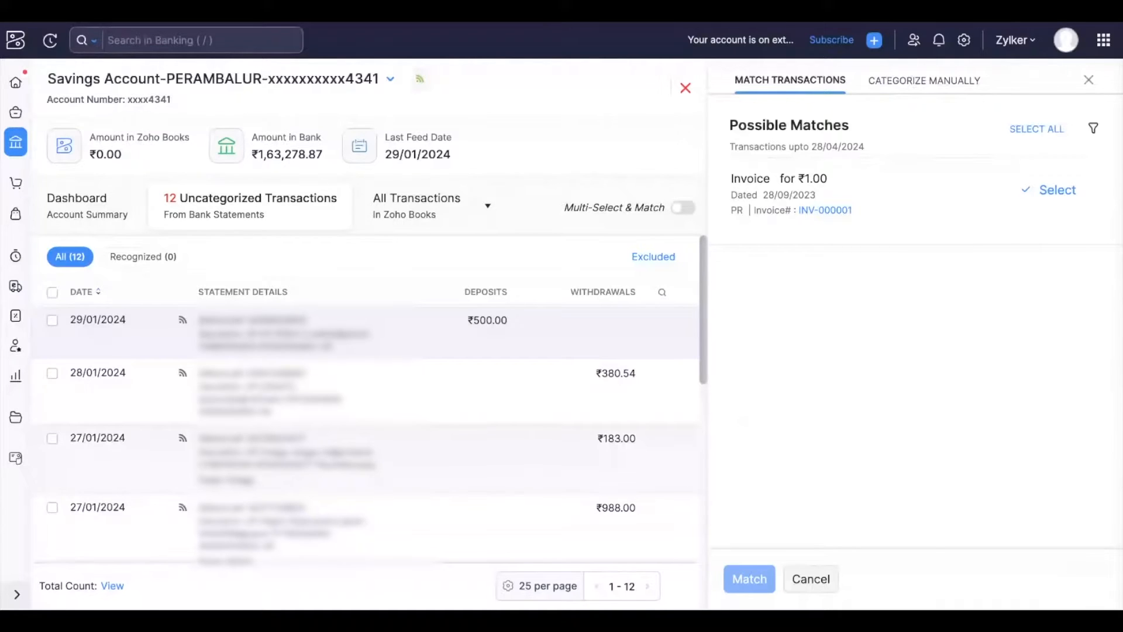
click(813, 579)
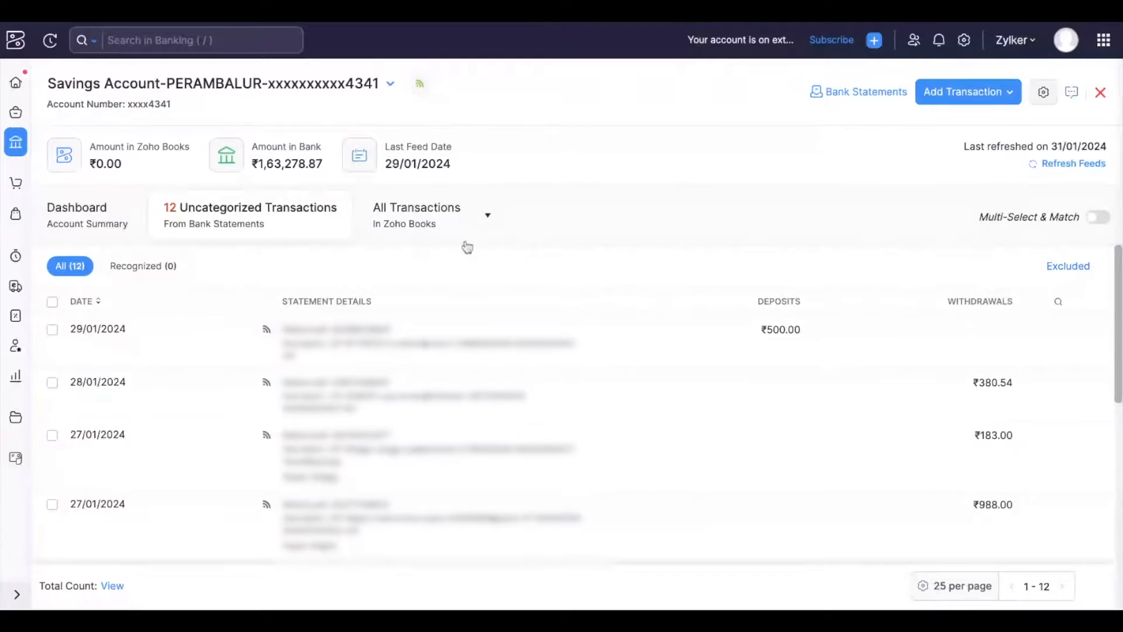
click(1044, 94)
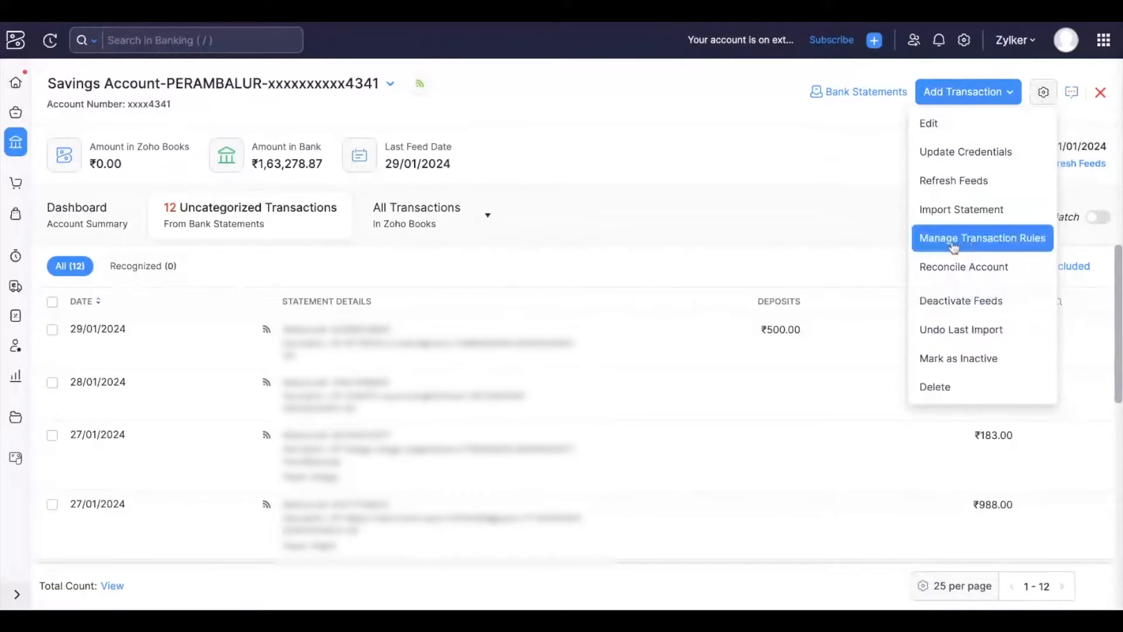
click(984, 251)
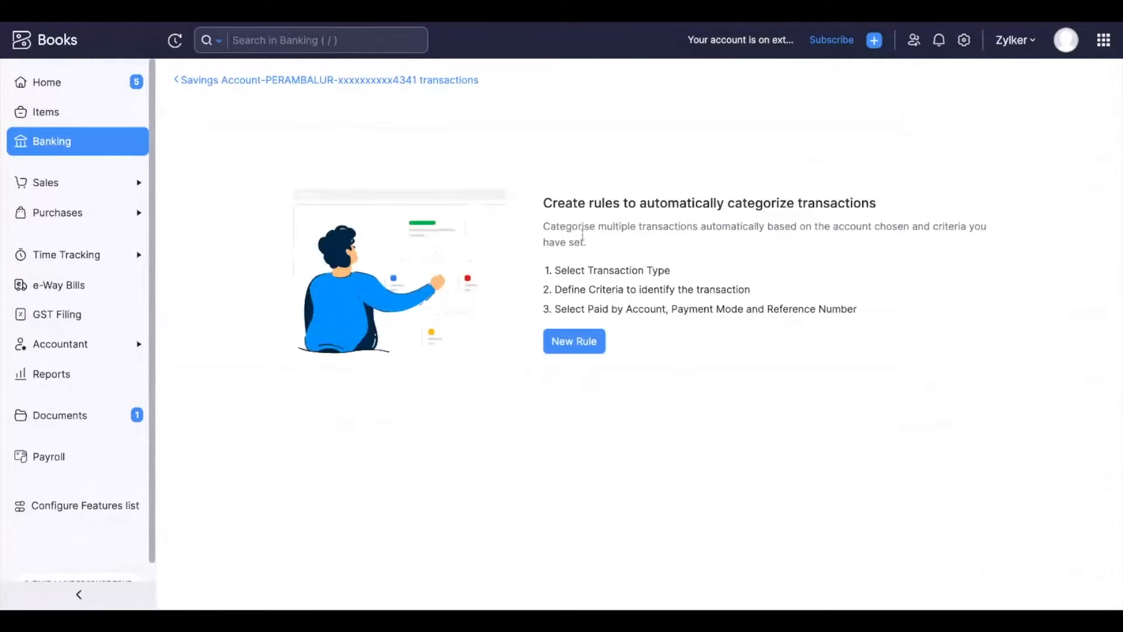
click(577, 350)
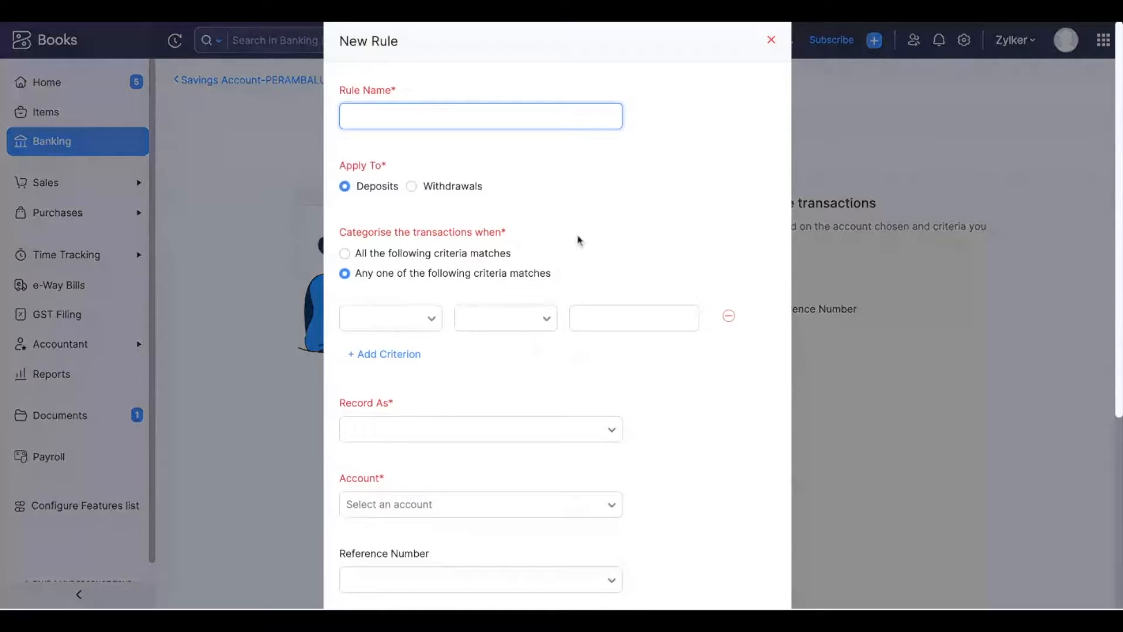
Review the Record As, Account and Reference Number options in the new rule form.
scroll(525, 221, down, 2)
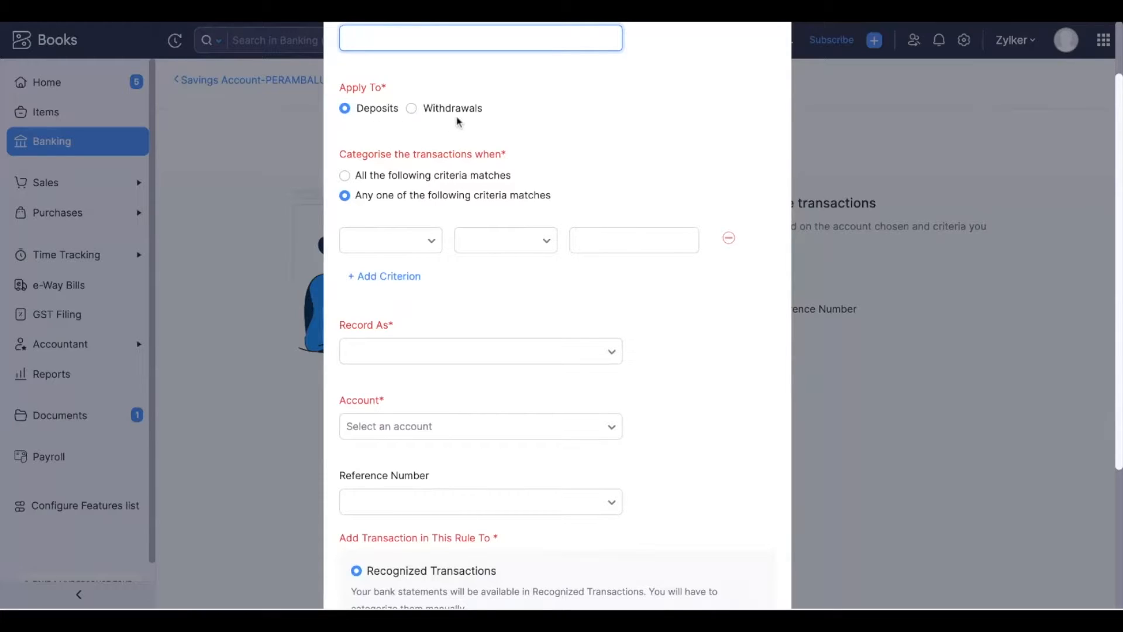
scroll(458, 121, down, 1)
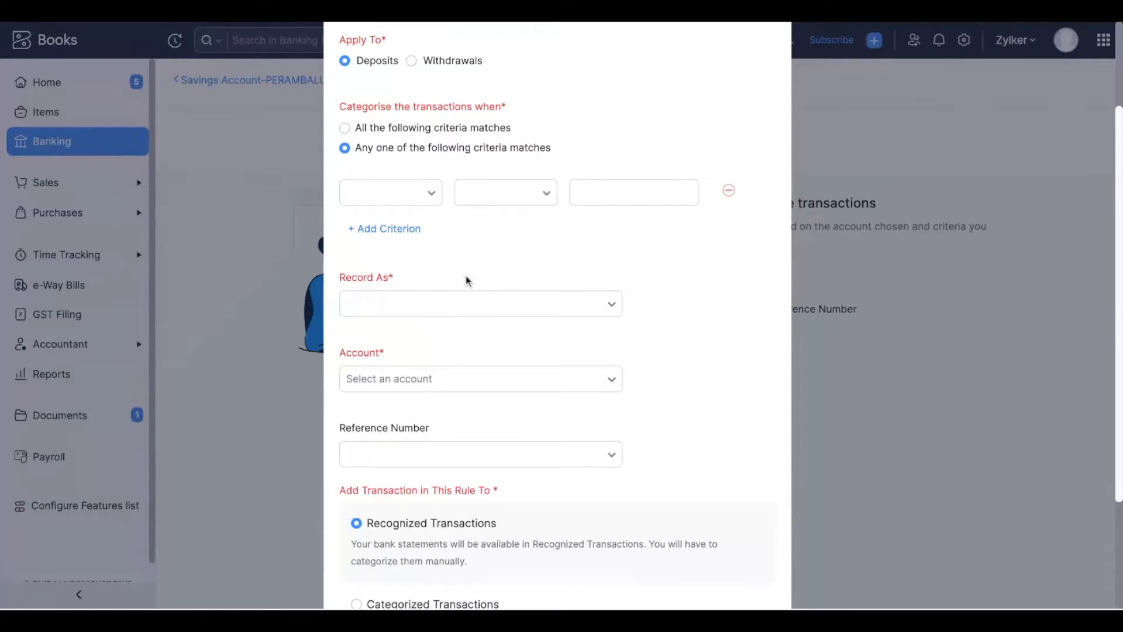
scroll(467, 278, down, 2)
click(423, 211)
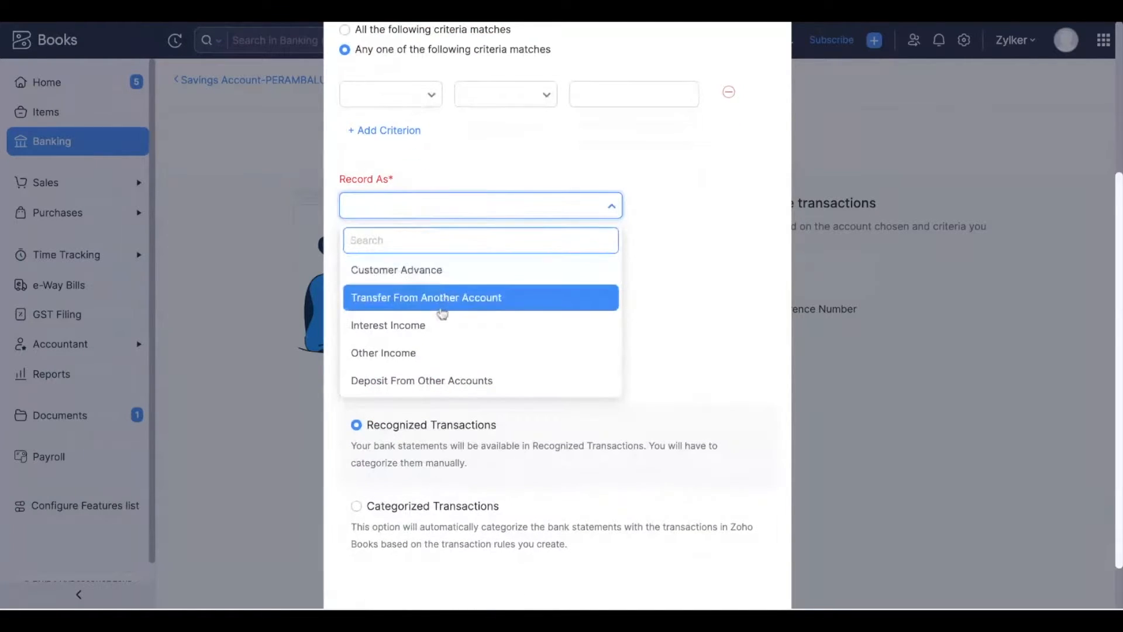
scroll(442, 314, down, 1)
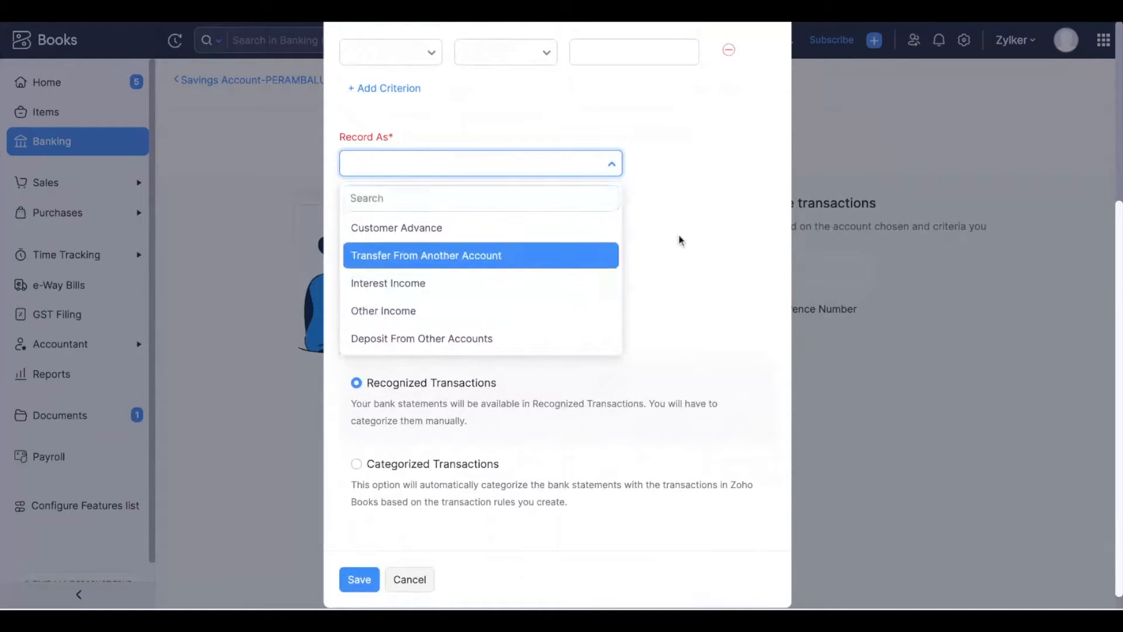
click(522, 232)
click(455, 241)
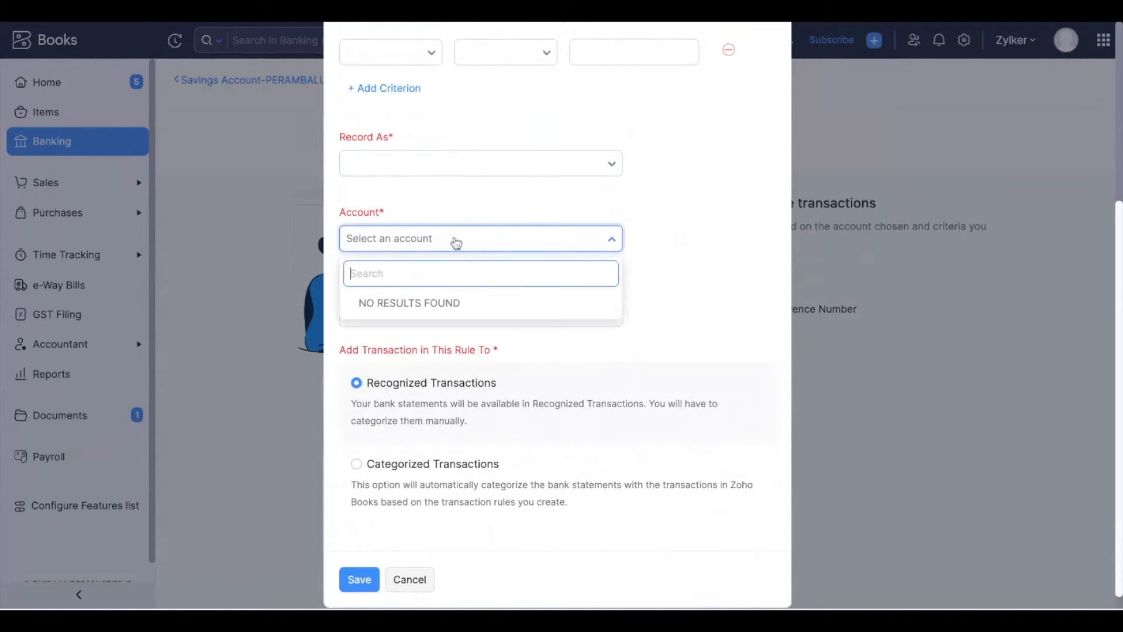
click(456, 242)
scroll(491, 313, down, 1)
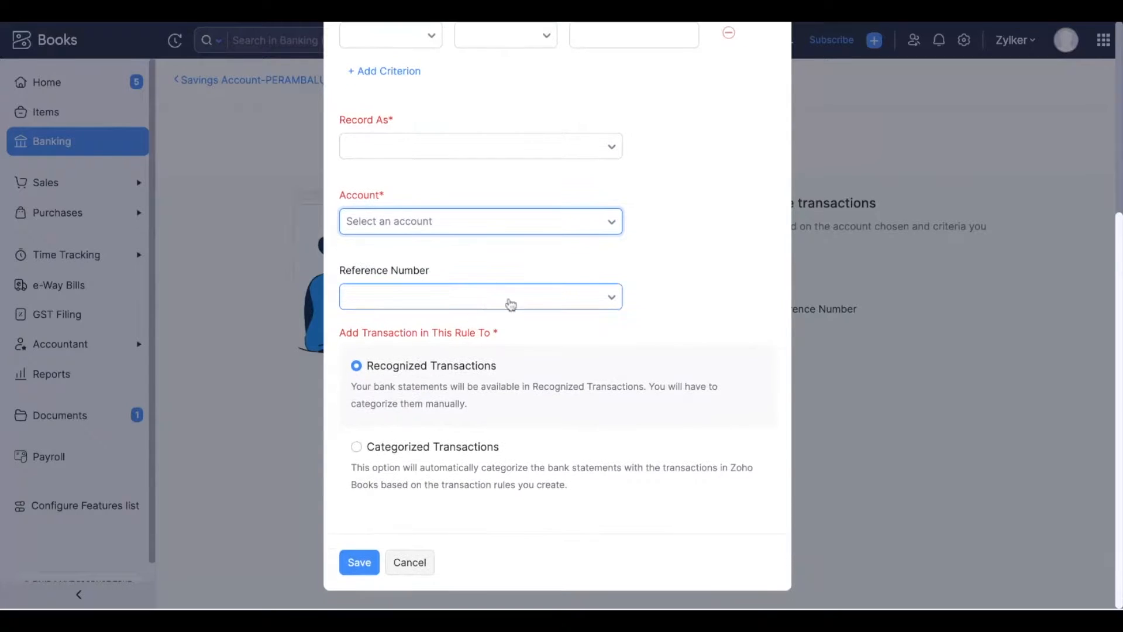
click(532, 302)
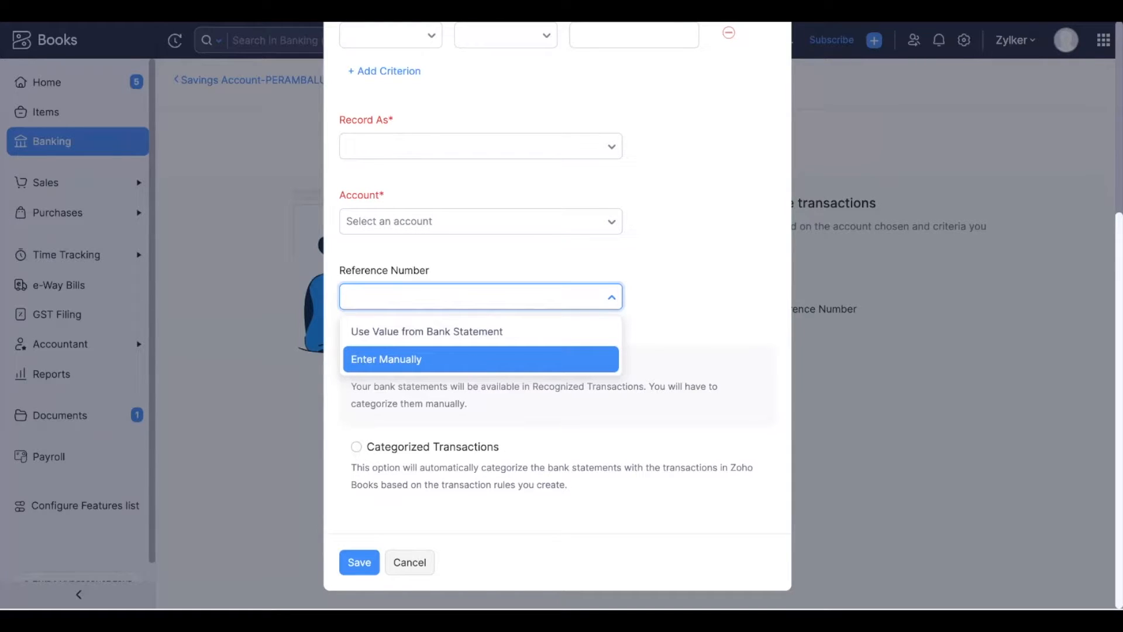
click(632, 270)
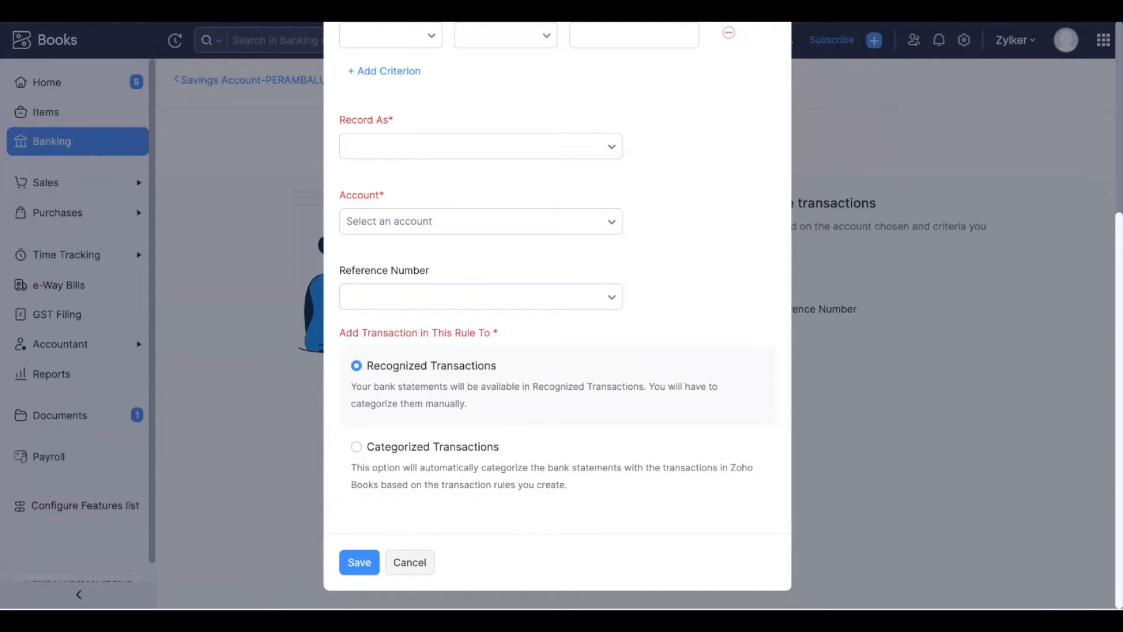
Choose Categorized Transactions, allow Zoho Books to categorize bank statements, and cancel the new rule.
click(356, 447)
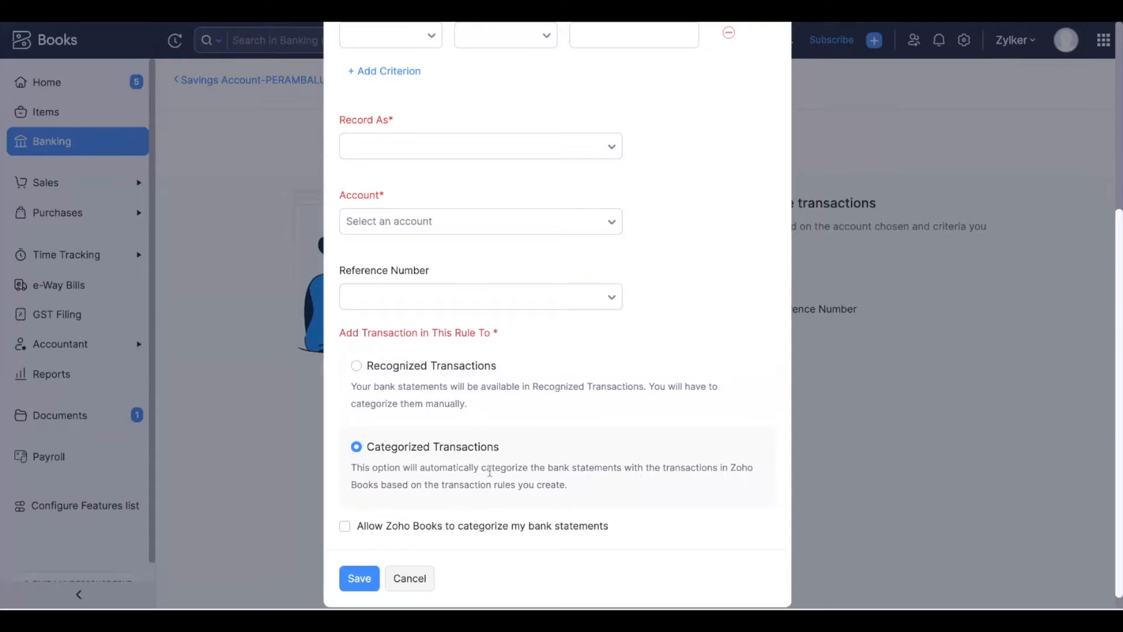
scroll(490, 471, down, 1)
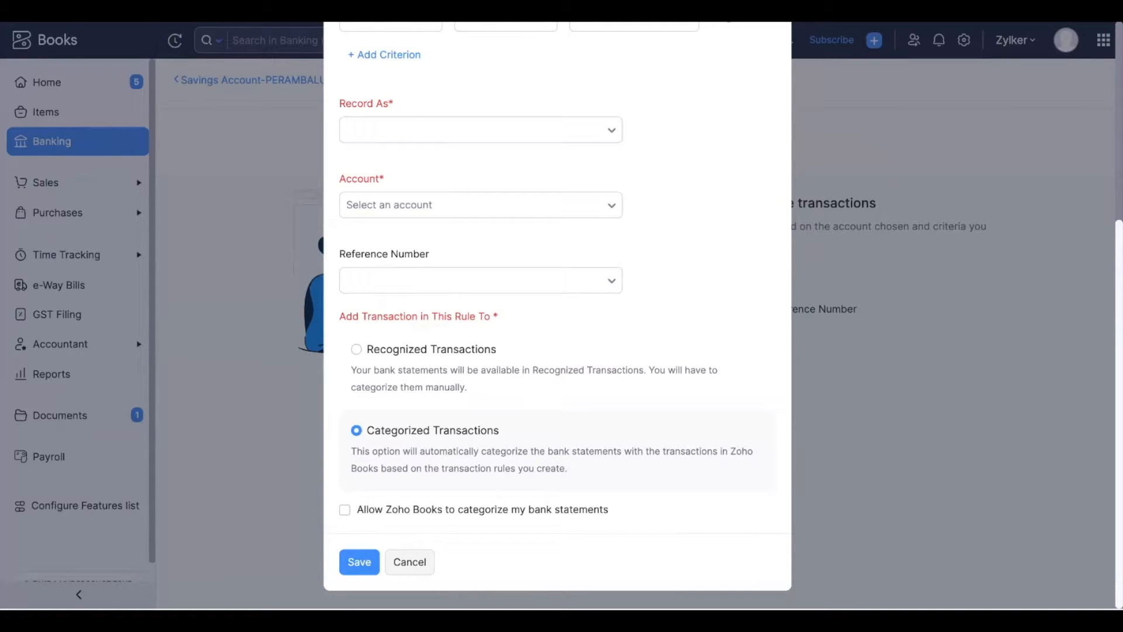
click(344, 513)
click(417, 565)
Return to the Banking overview, reopen the savings account and view its All Transactions list before returning.
click(70, 149)
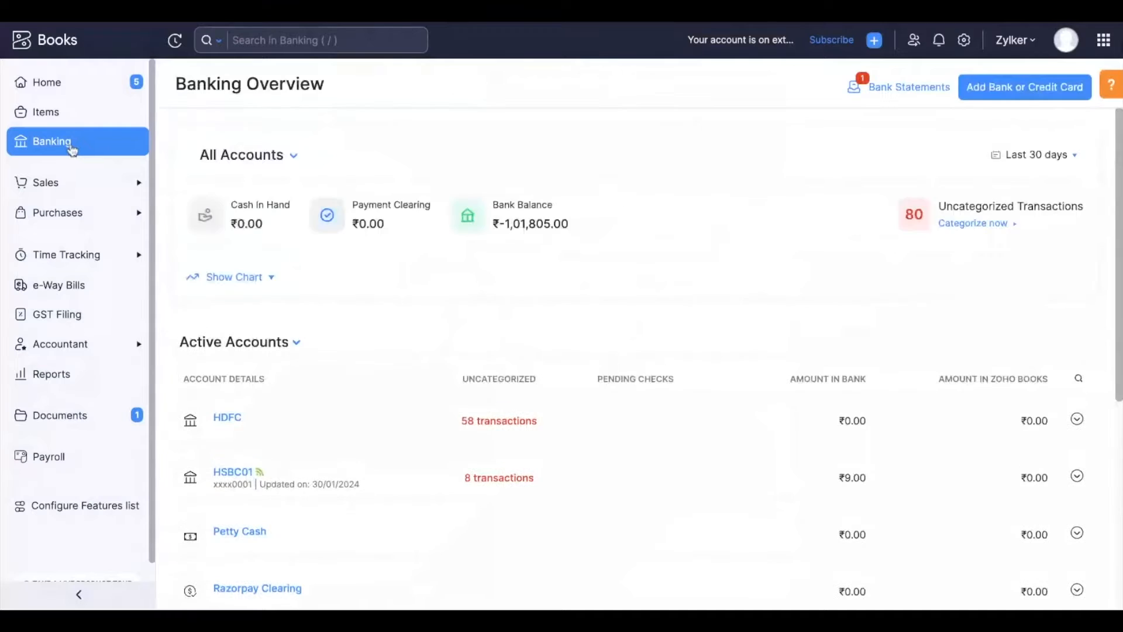
scroll(429, 442, down, 5)
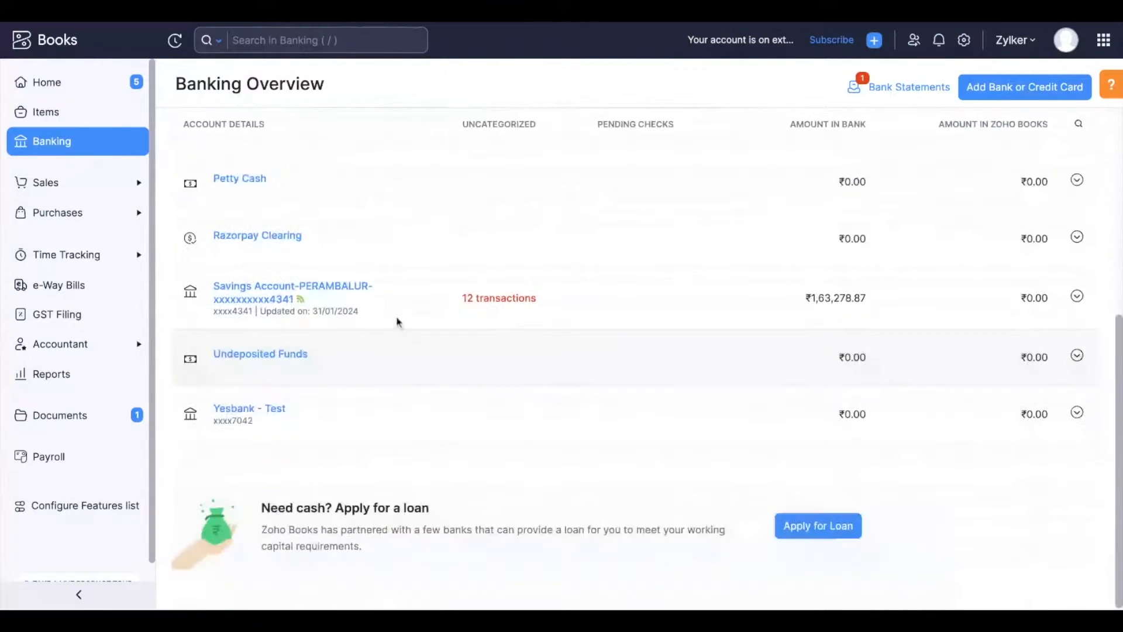
click(327, 299)
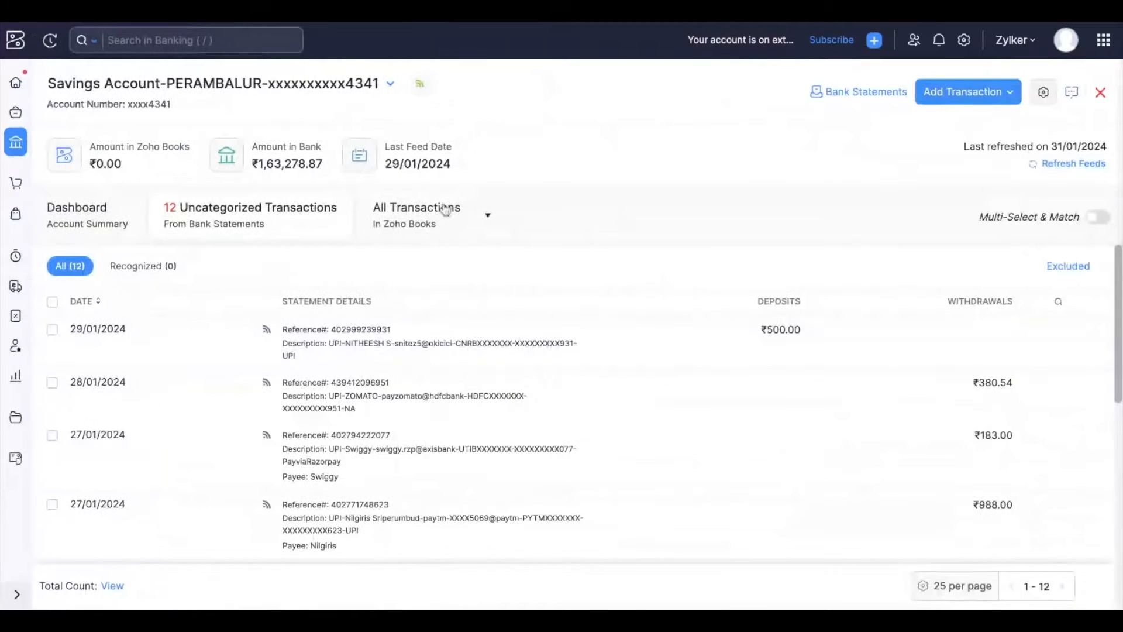
click(463, 206)
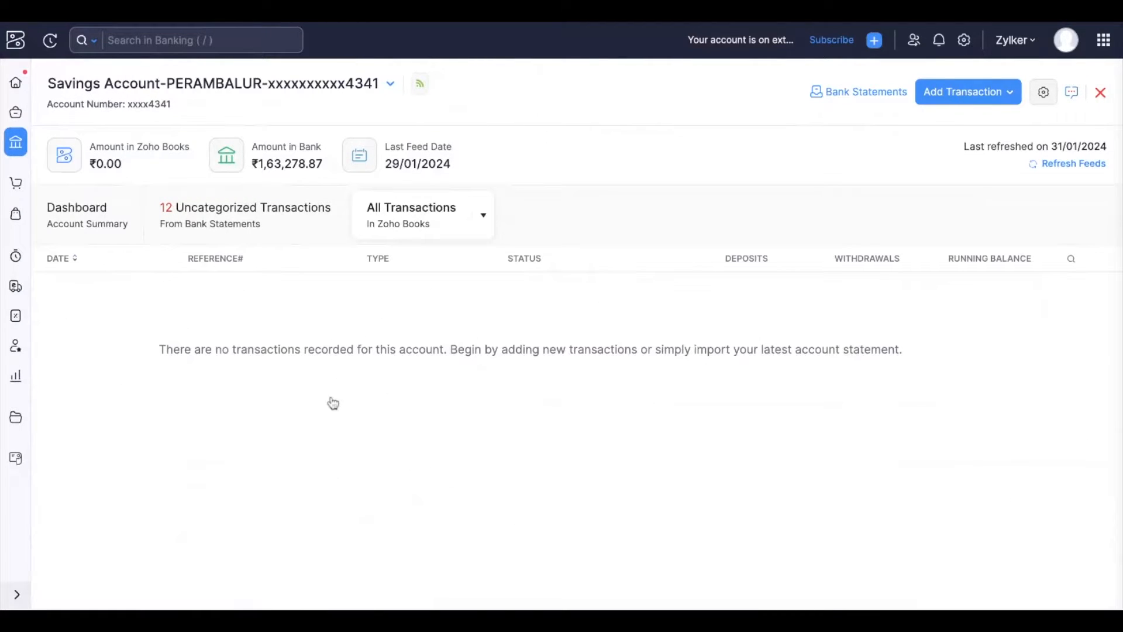
click(261, 213)
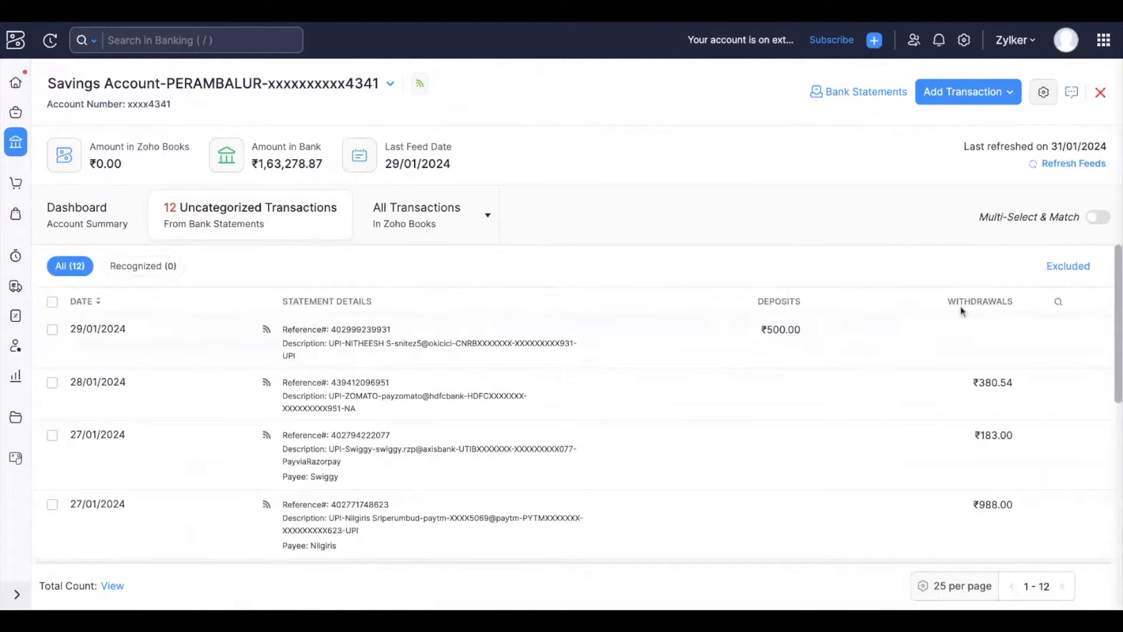
Review the automatically and manually excluded transaction lists, then go back to uncategorized transactions.
click(1068, 268)
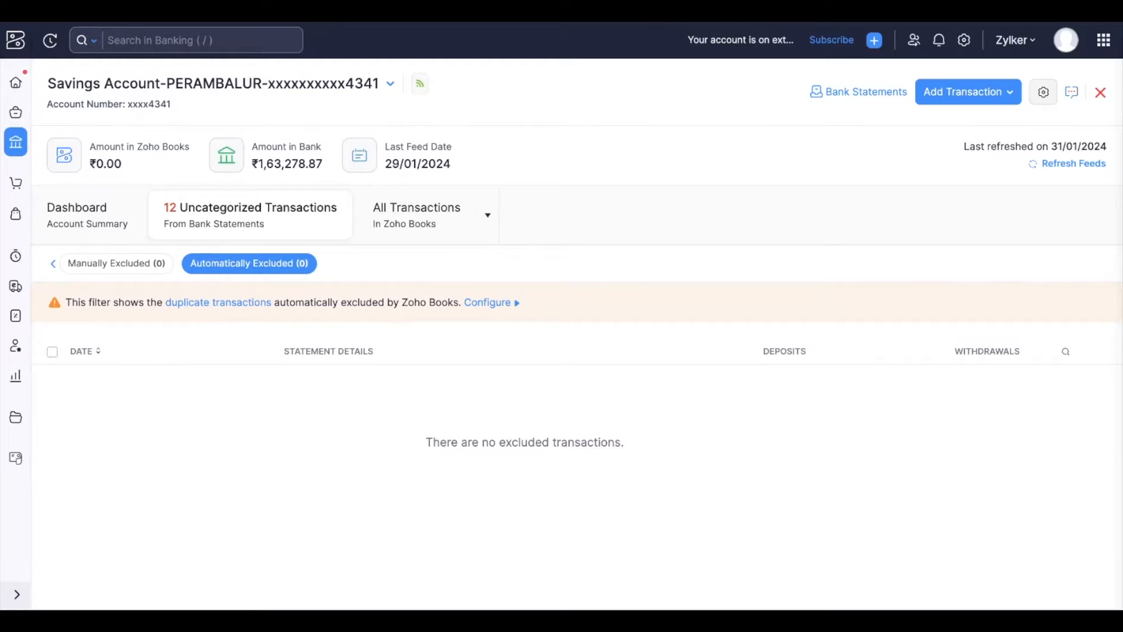
click(105, 268)
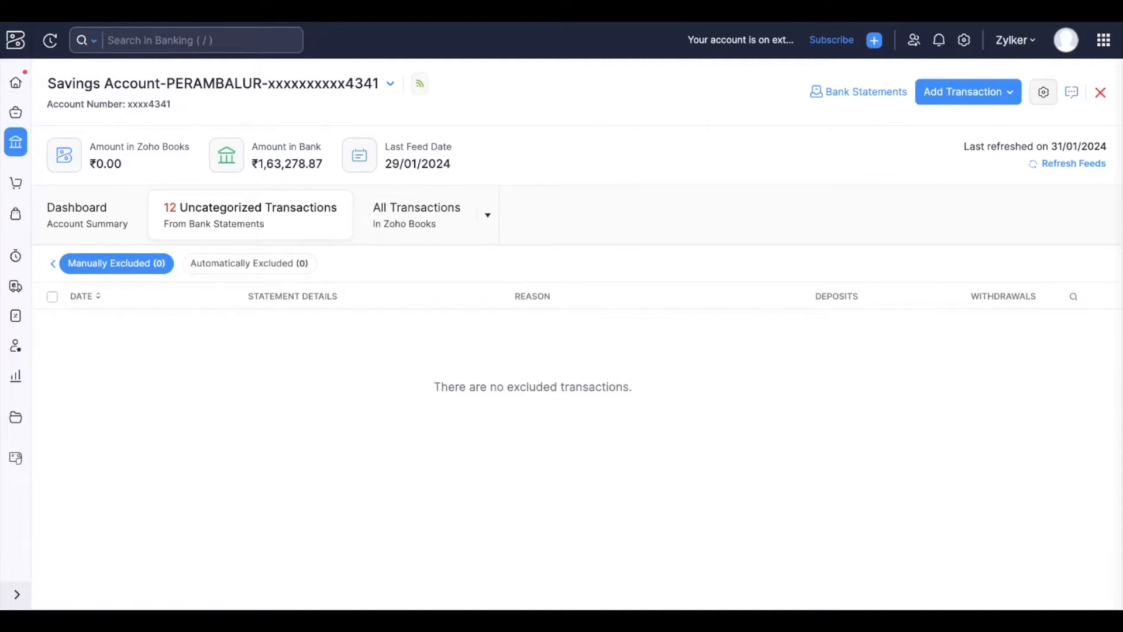
click(252, 230)
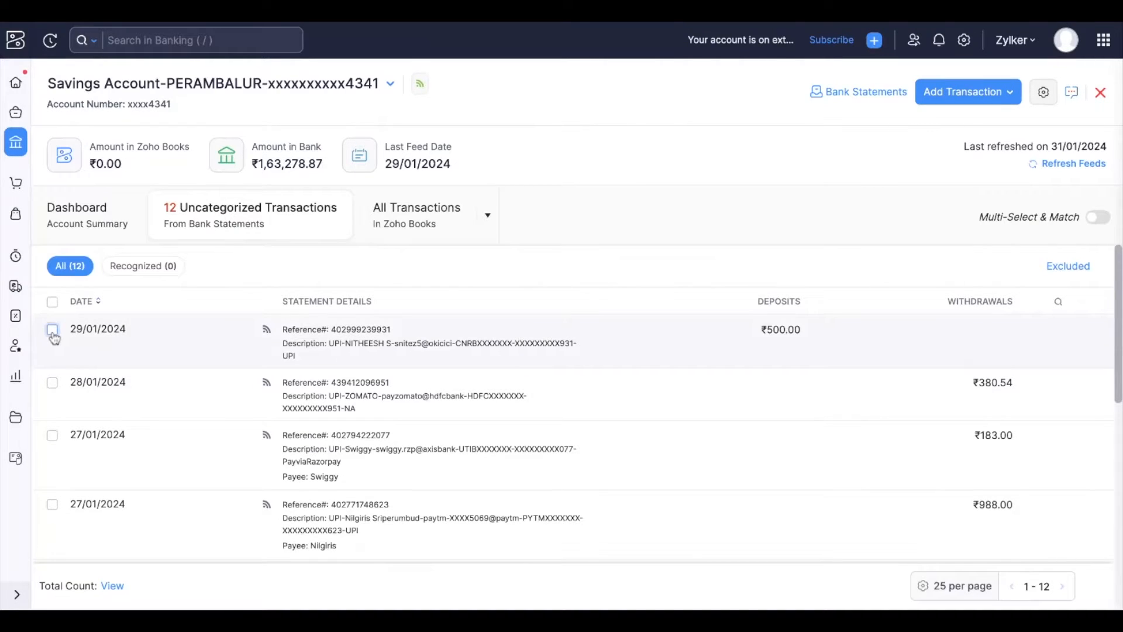
Select the 29/01/2024 and 28/01/2024 transactions for exclusion, then clear the selection.
click(53, 332)
click(52, 341)
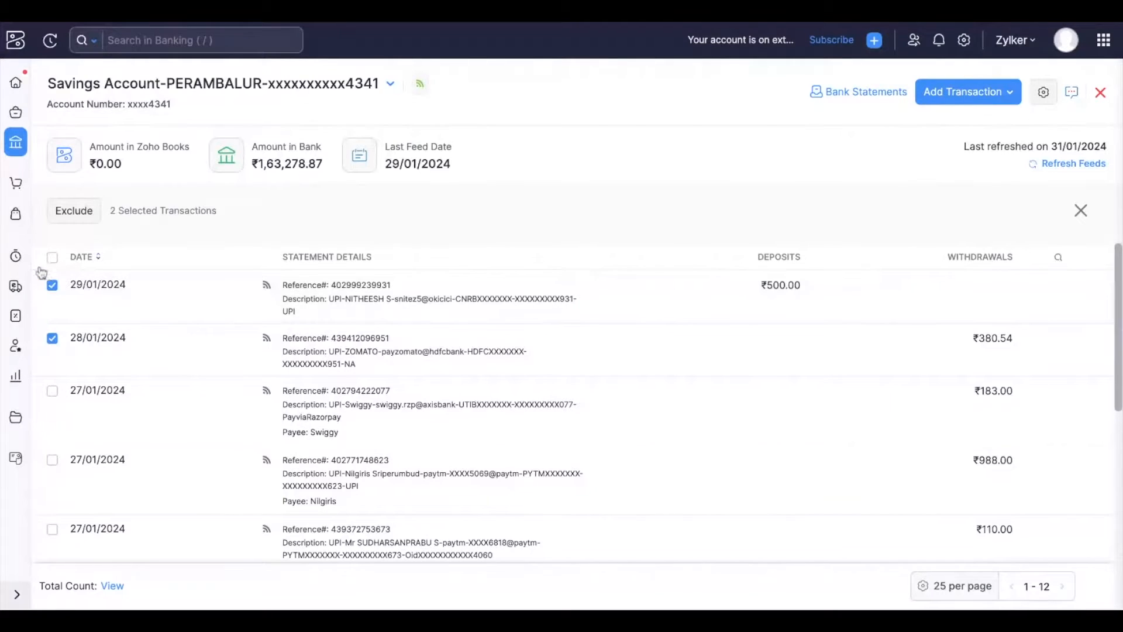
click(1081, 210)
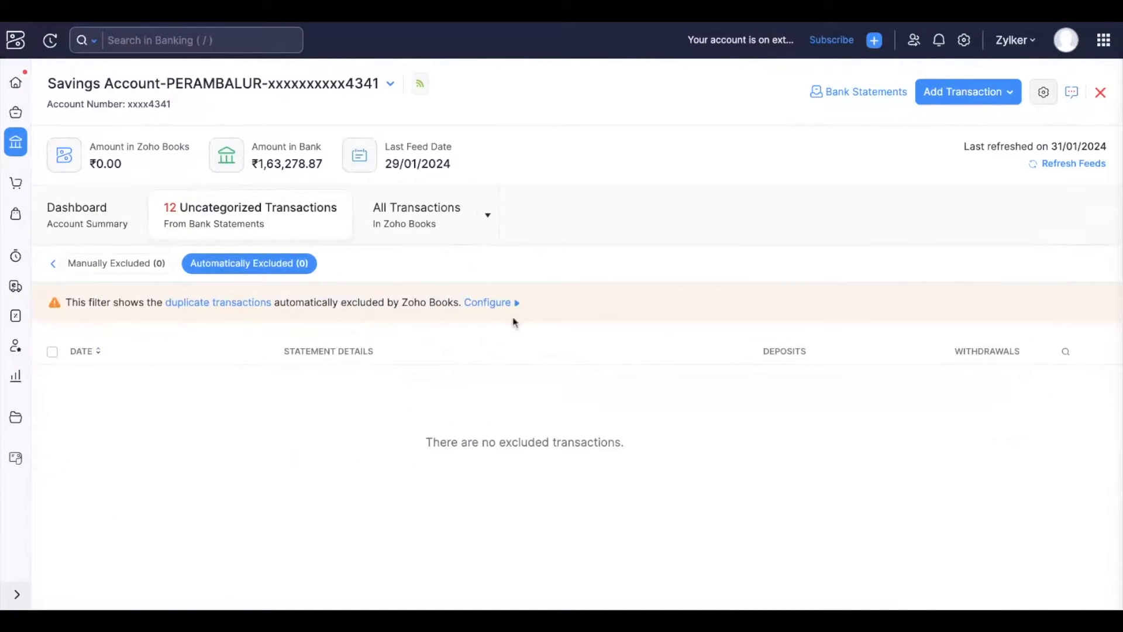
Open the automatic duplicate-exclusion settings and cancel without changes.
click(485, 303)
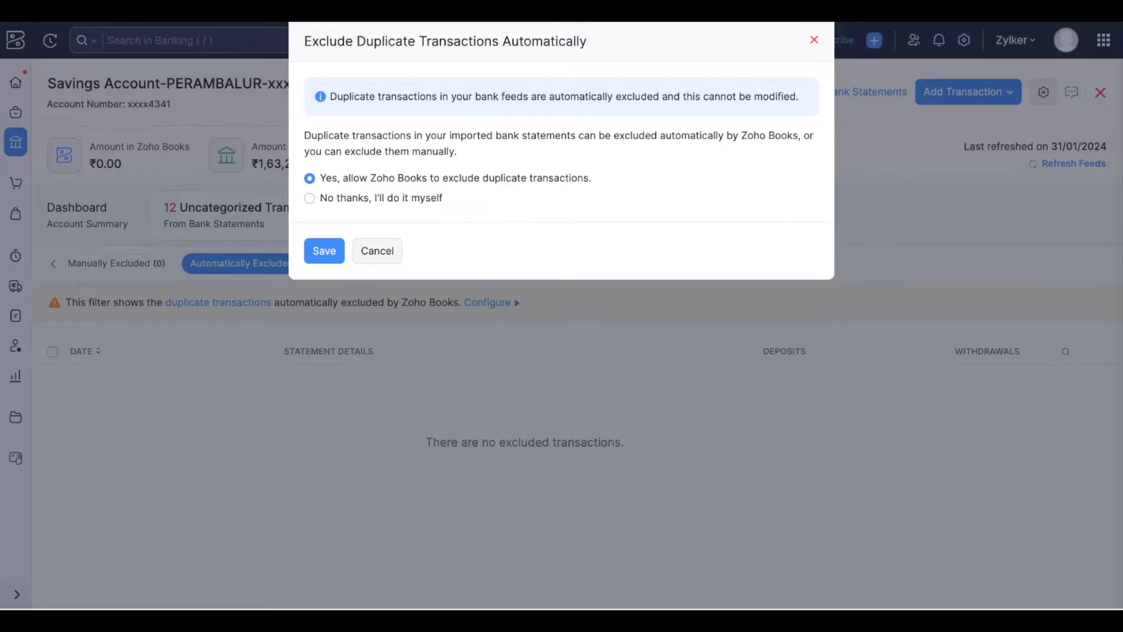
click(377, 250)
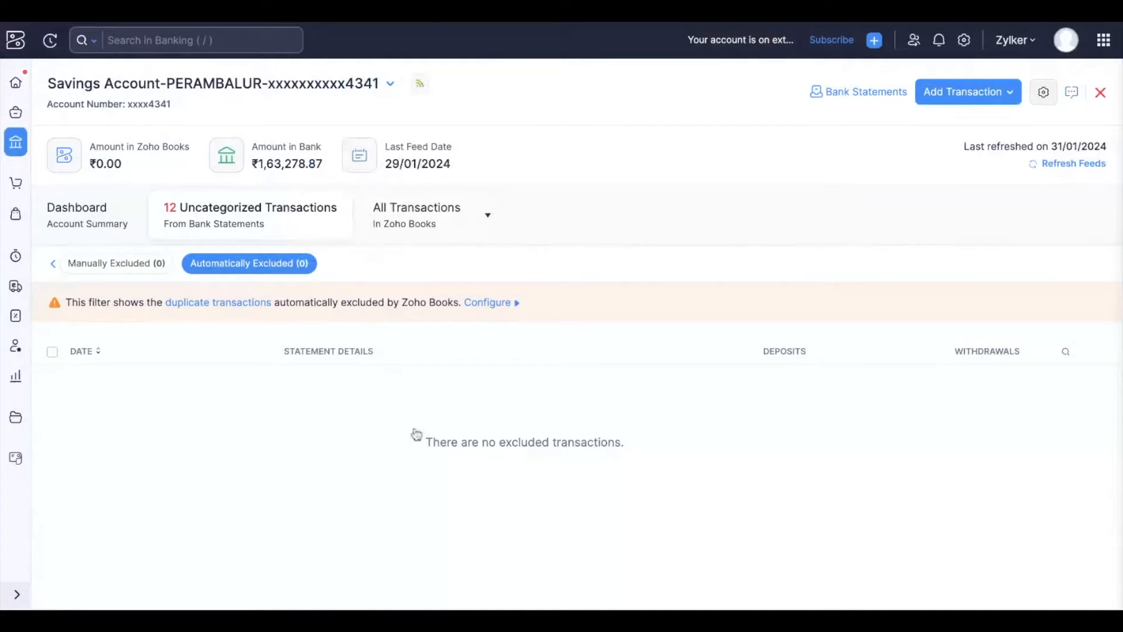